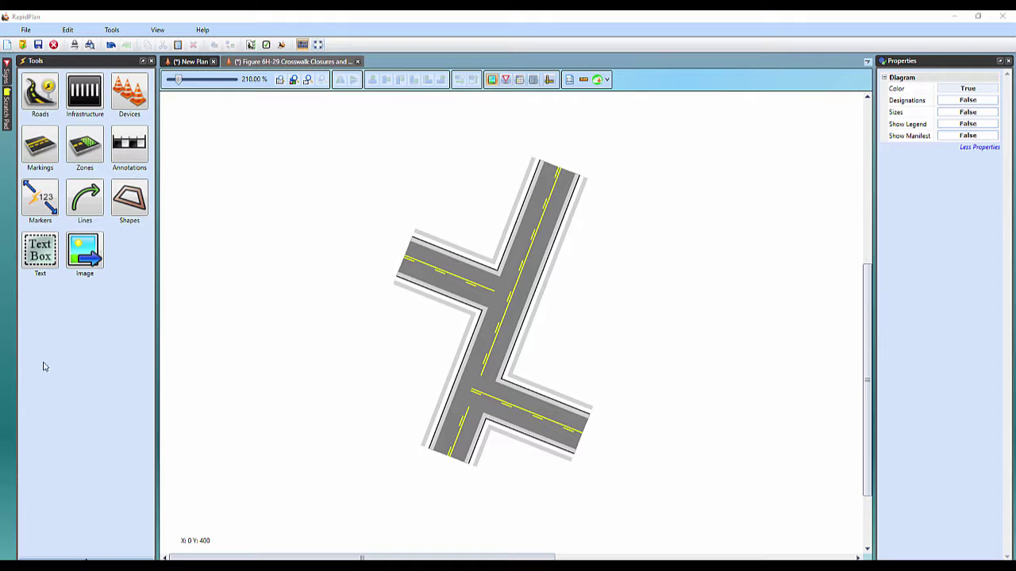
# - Start a new text object and enter "Main Street" as its text
pyautogui.click(43, 267)
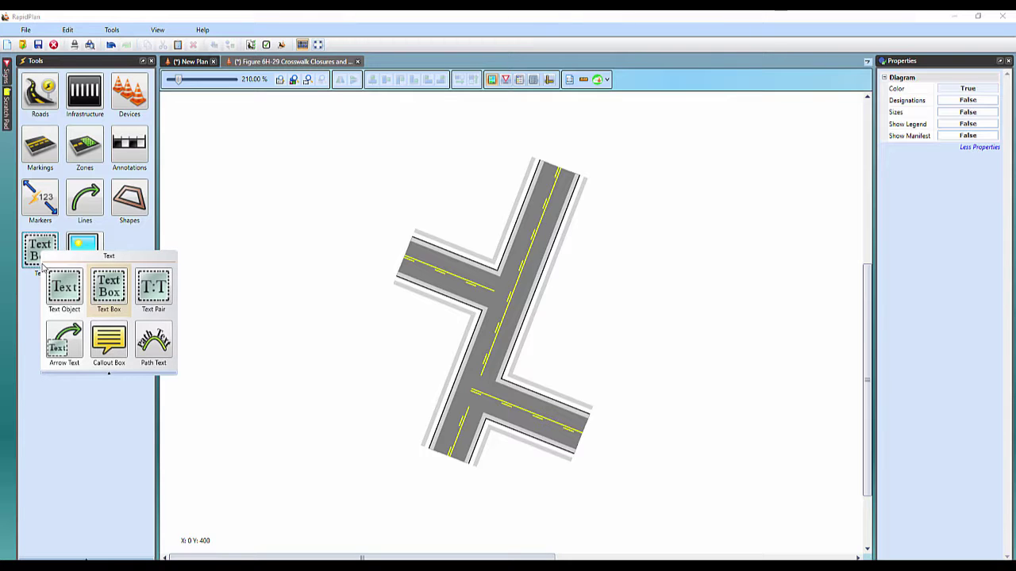
pyautogui.click(62, 288)
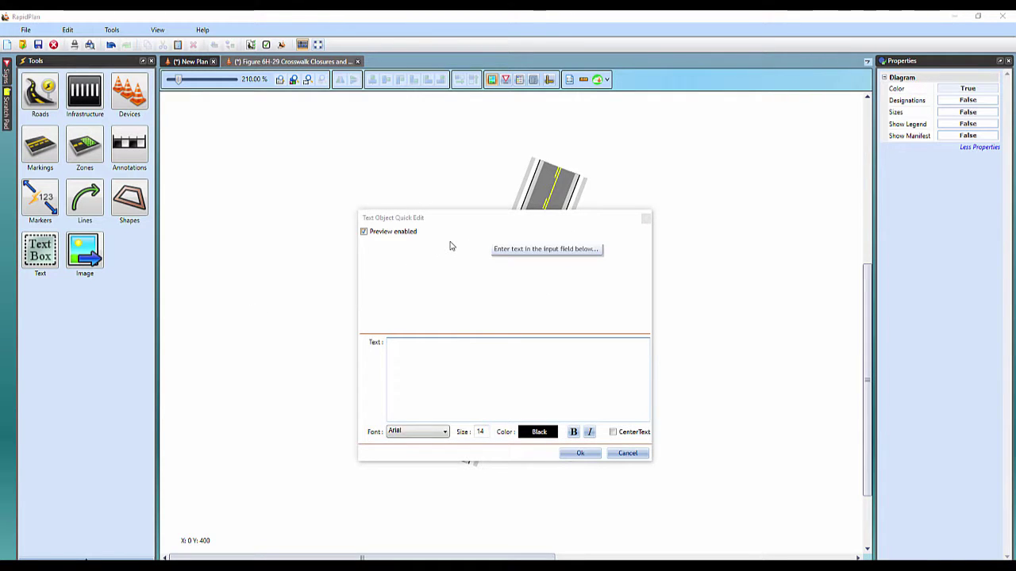
pyautogui.click(364, 231)
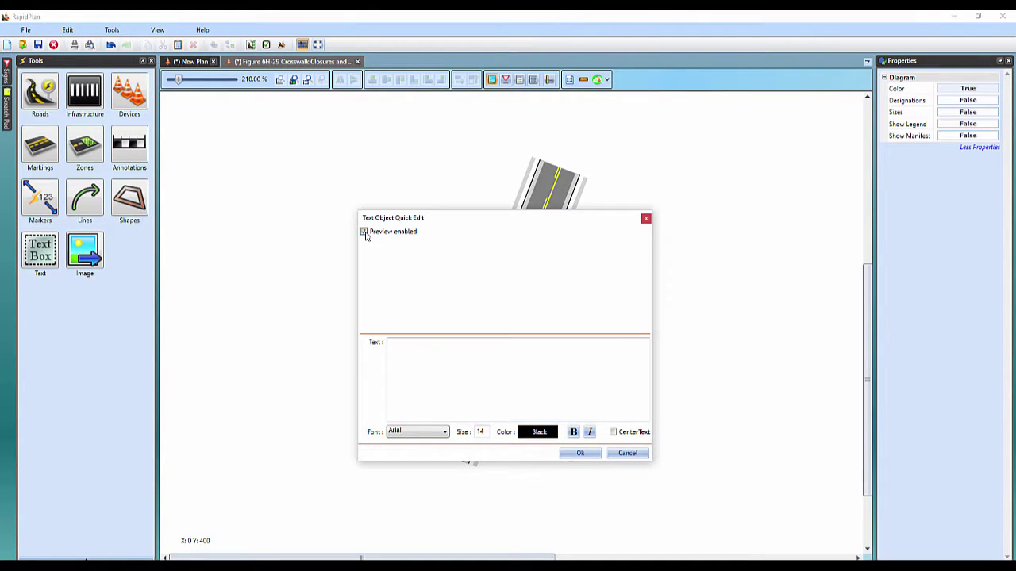
pyautogui.click(440, 381)
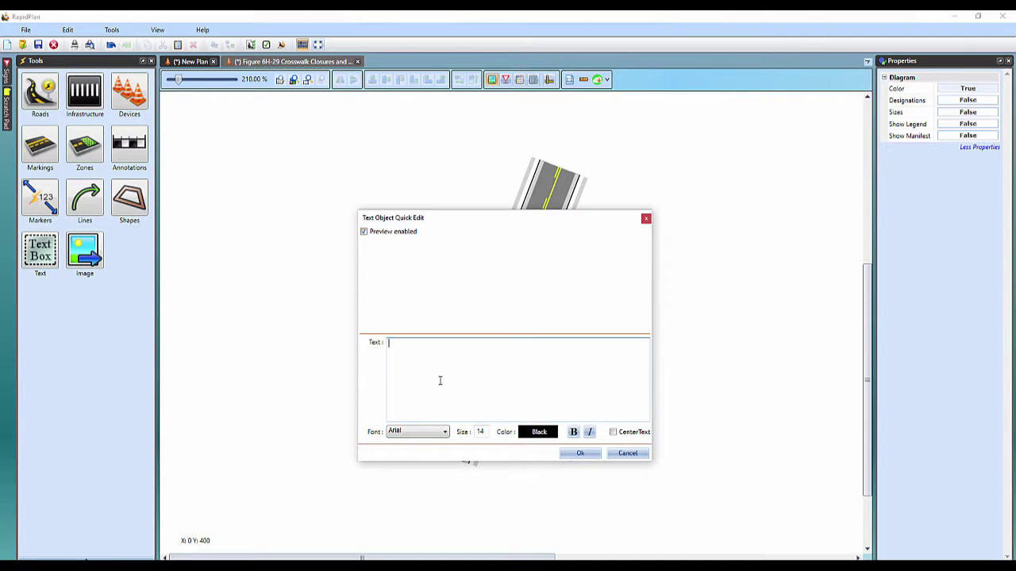
pyautogui.click(440, 381)
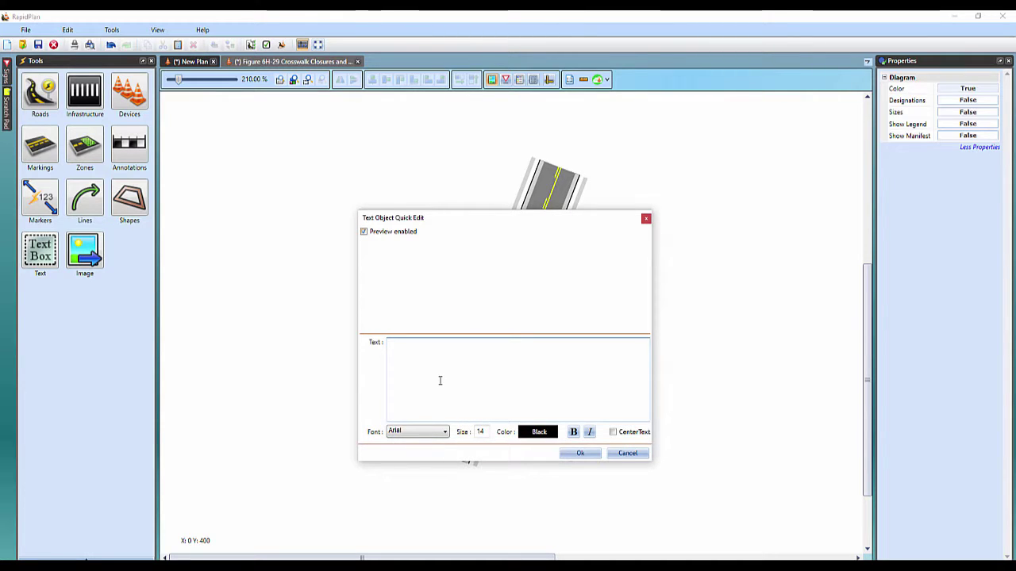
pyautogui.write('Mai')
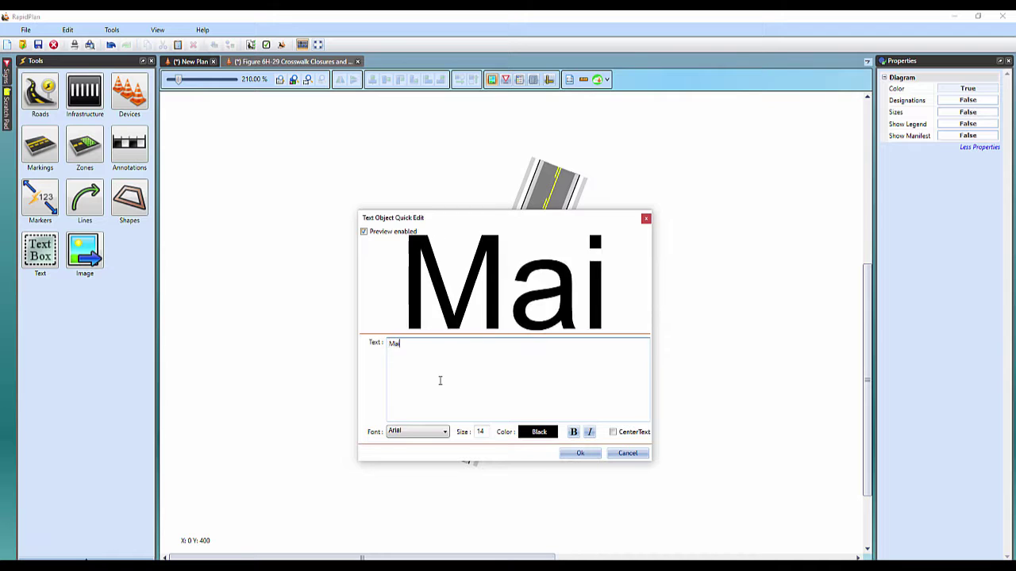
pyautogui.write('n STre')
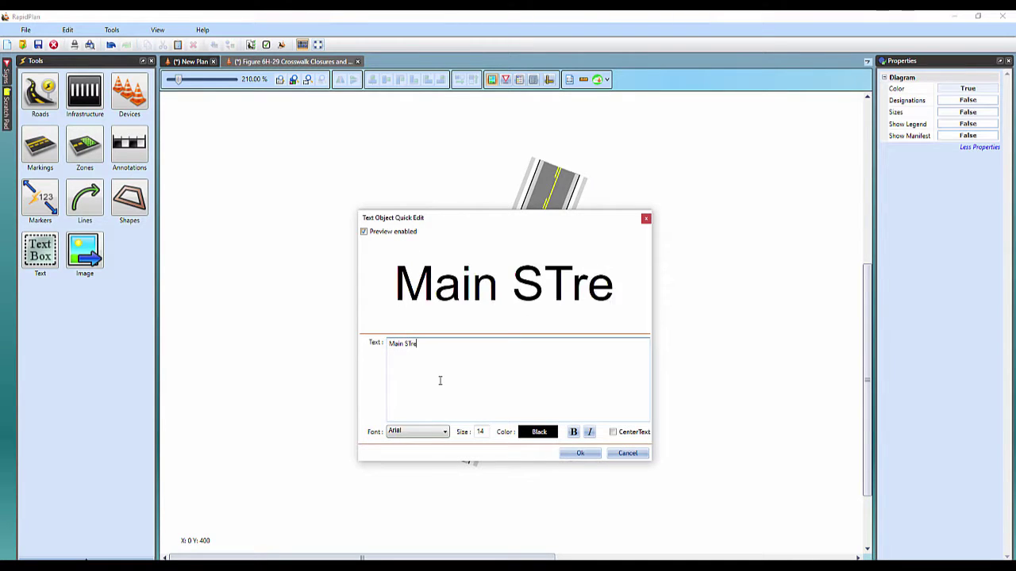
pyautogui.press('BackSpace')
pyautogui.press('BackSpace')
pyautogui.press('BackSpace')
pyautogui.write('t')
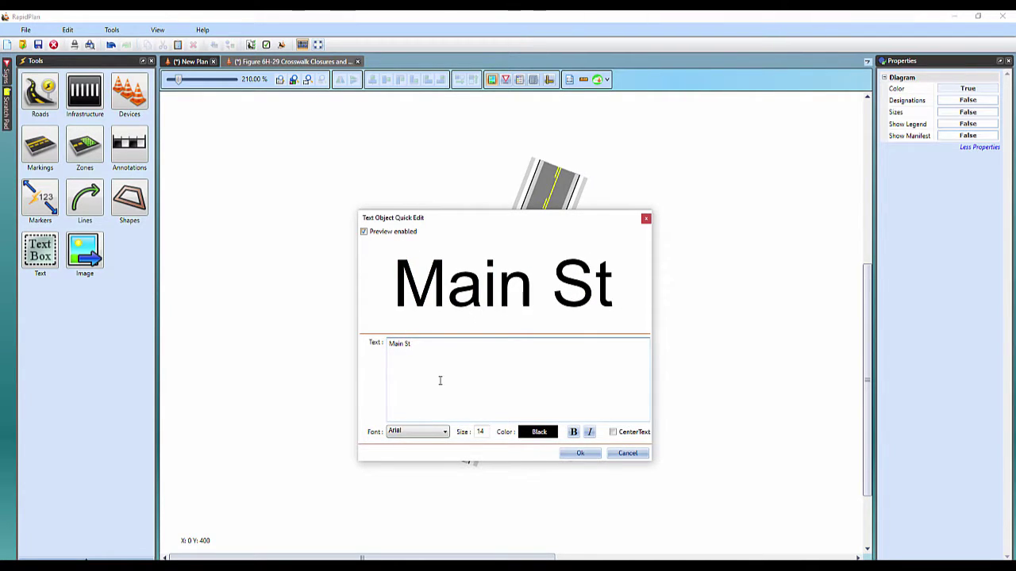
pyautogui.write('reet')
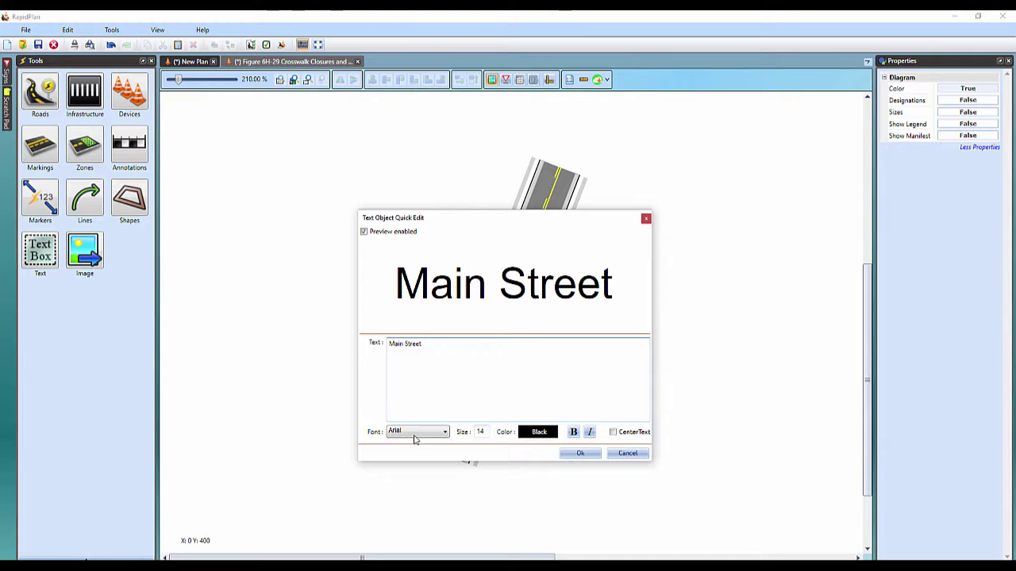
# - Make the Main Street text bold and centered, and place it beside the main road, below the upper side road
pyautogui.click(446, 432)
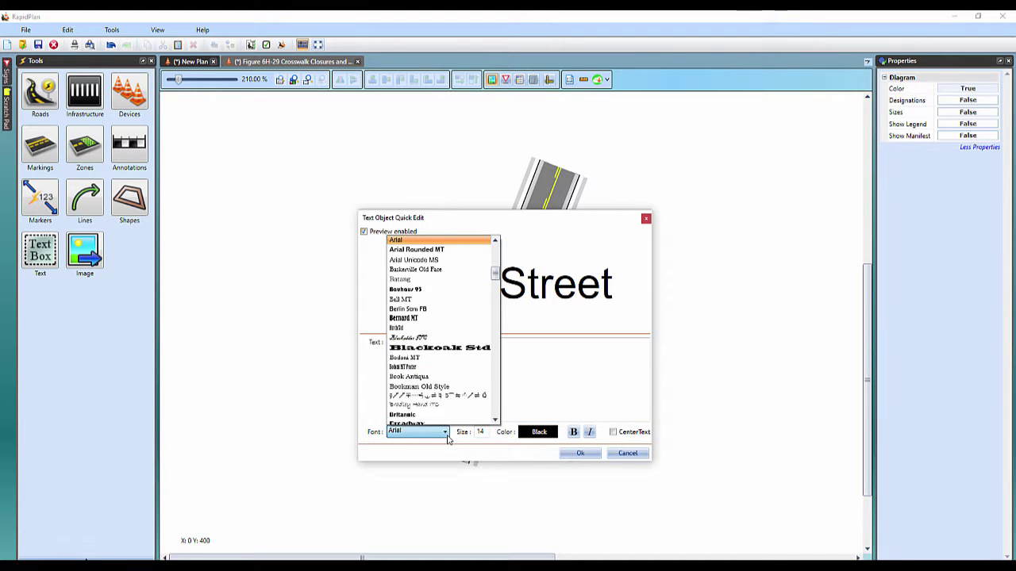
pyautogui.click(446, 435)
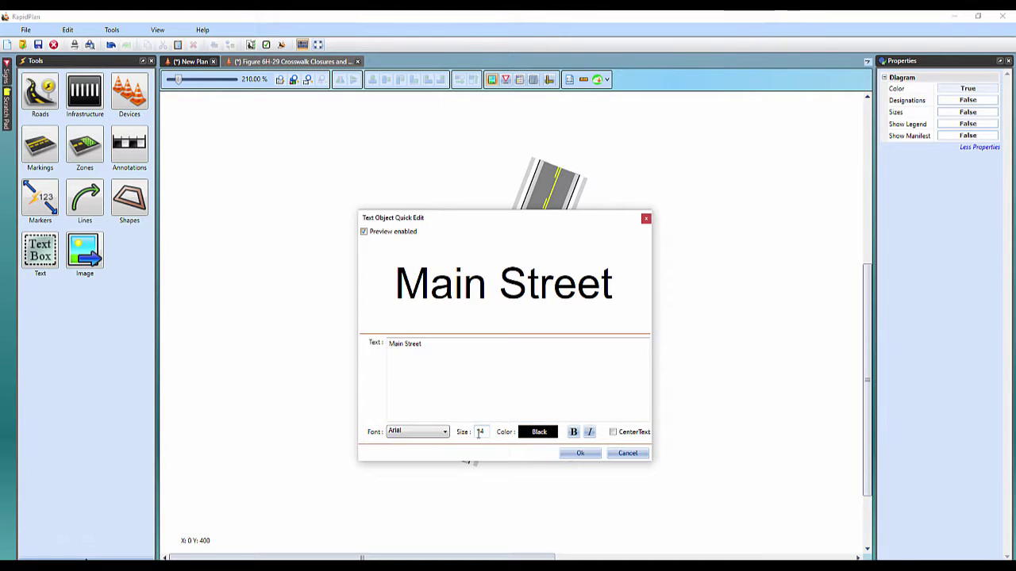
pyautogui.click(573, 435)
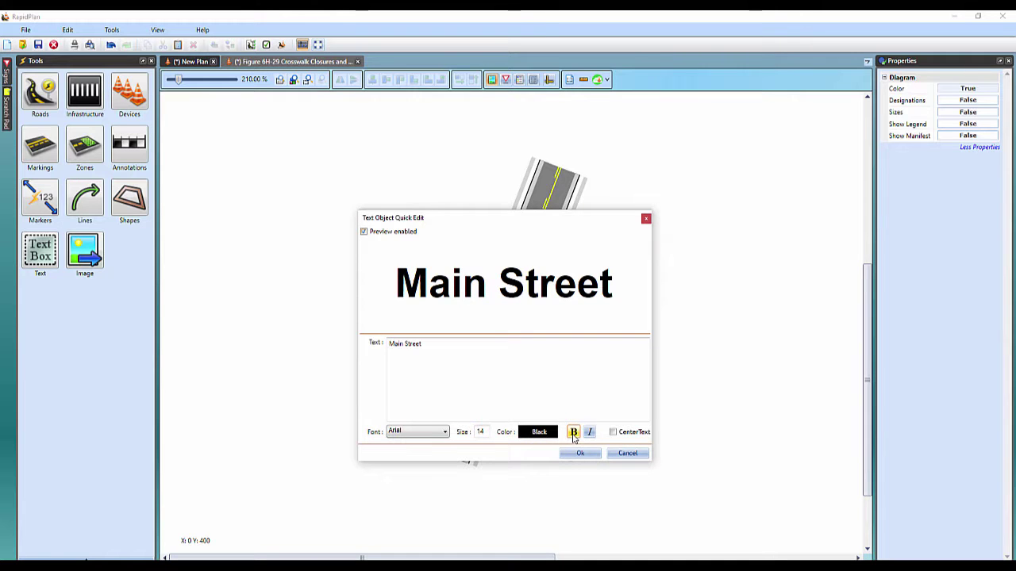
pyautogui.click(615, 435)
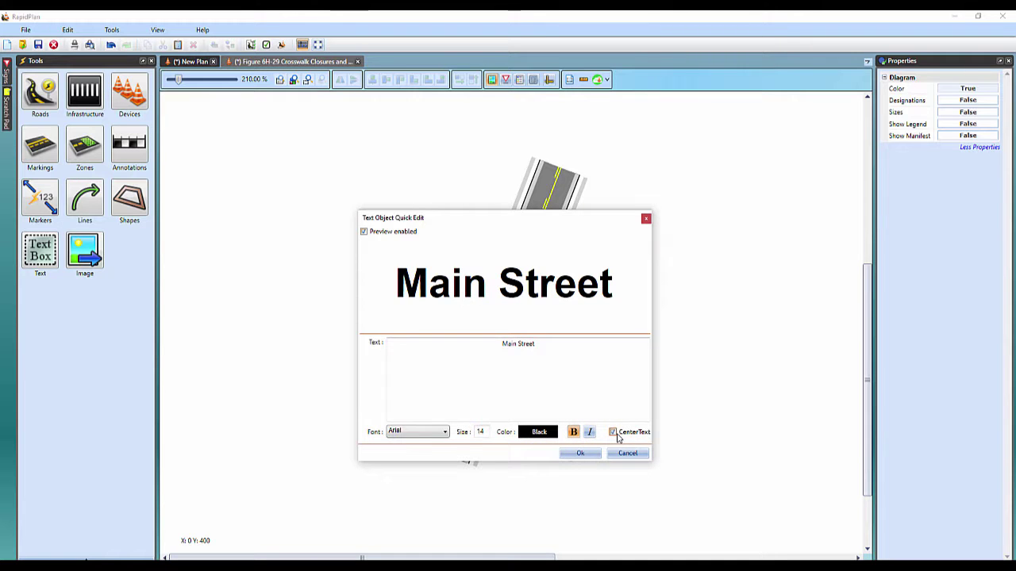
pyautogui.click(580, 454)
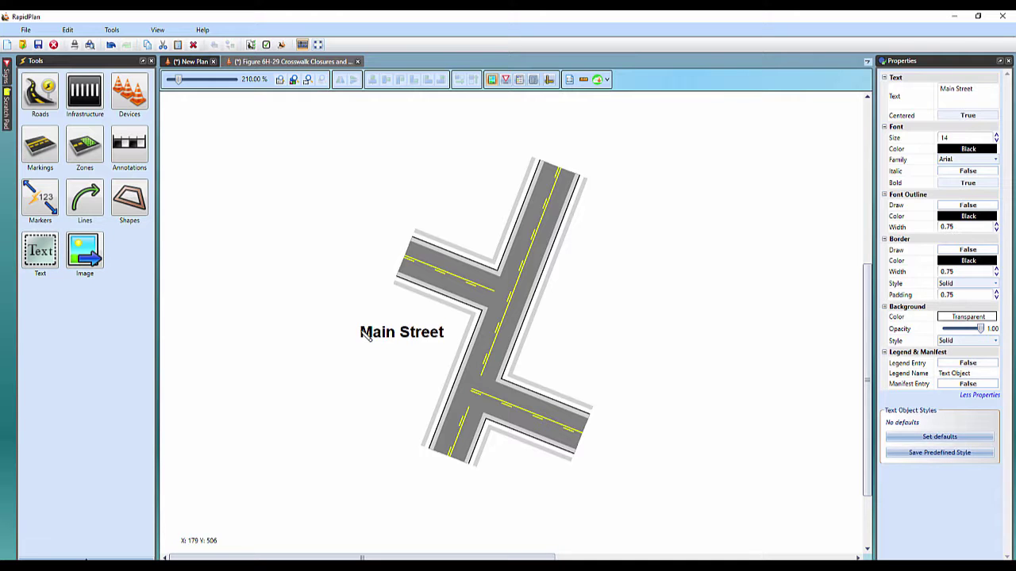
pyautogui.click(366, 337)
pyautogui.press('Escape')
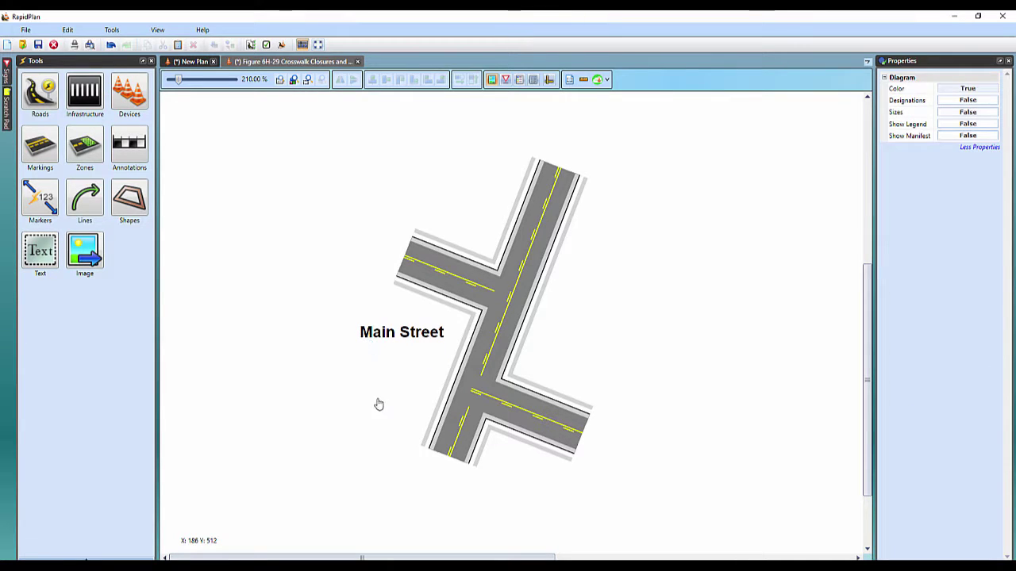
# - Rotate the Main Street label parallel to the main road and move it close alongside the road's lower section
pyautogui.click(384, 343)
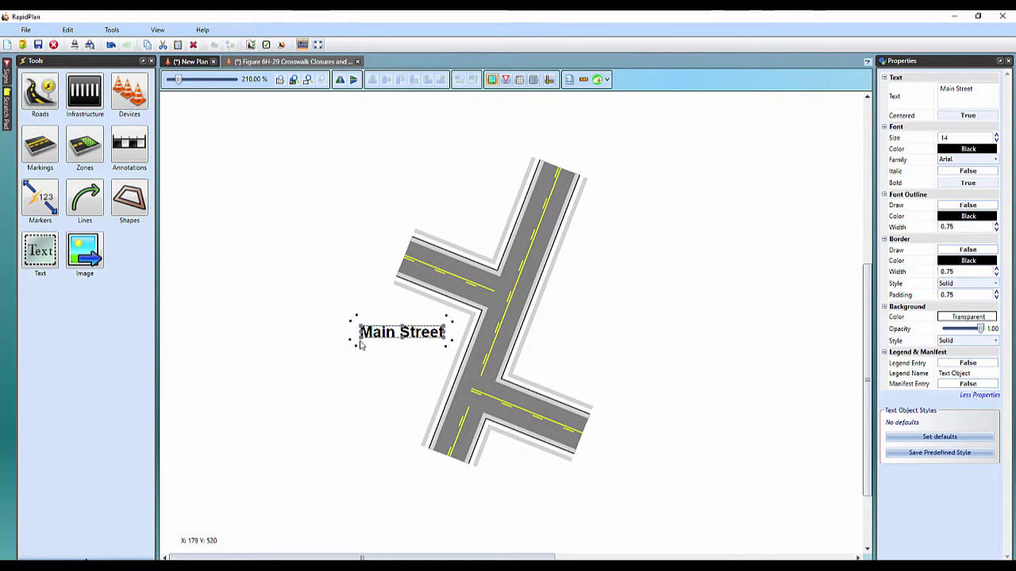
pyautogui.moveTo(356, 344); pyautogui.dragTo(406, 374)
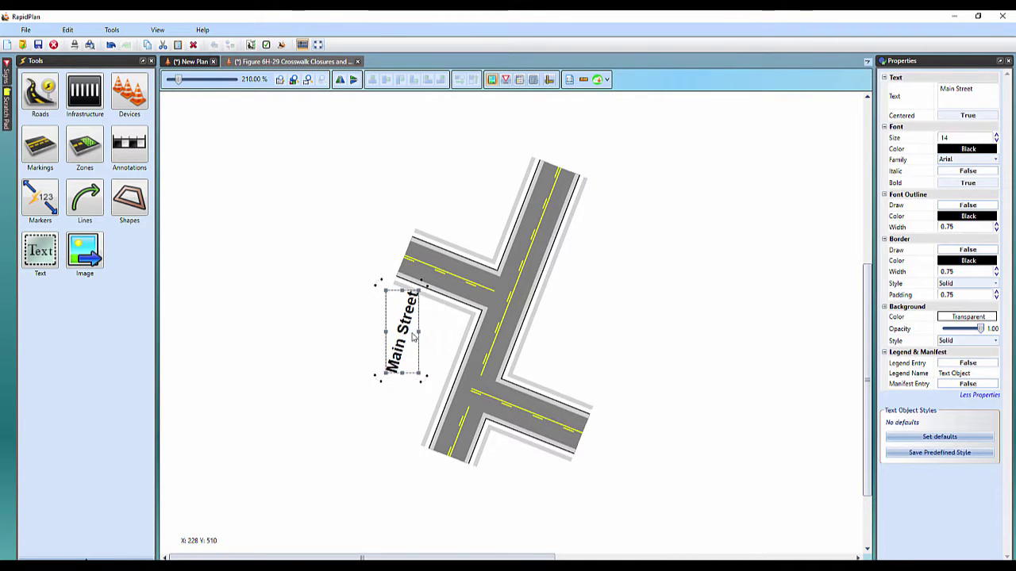
pyautogui.moveTo(404, 335); pyautogui.dragTo(433, 382)
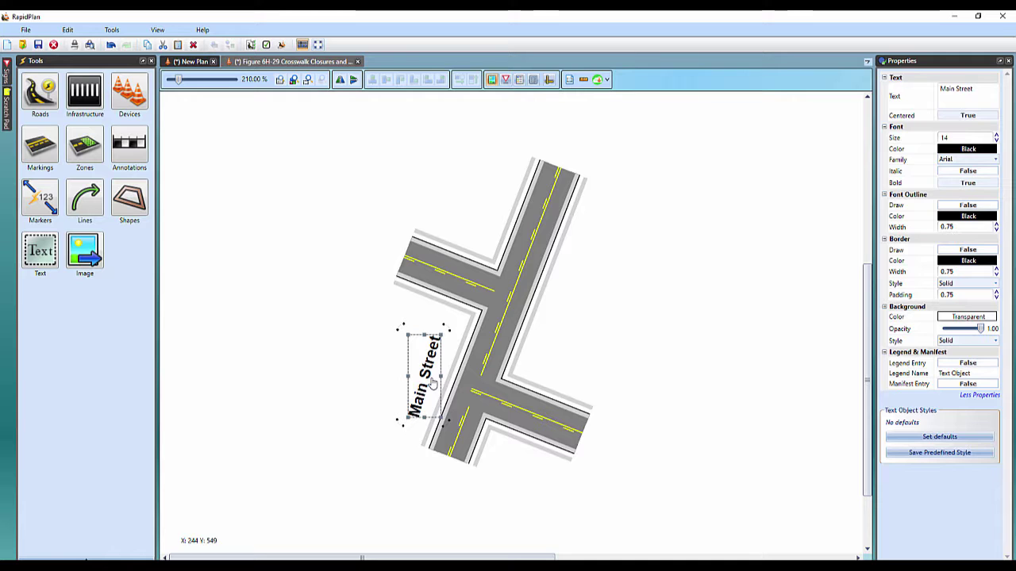
pyautogui.moveTo(449, 330); pyautogui.dragTo(454, 332)
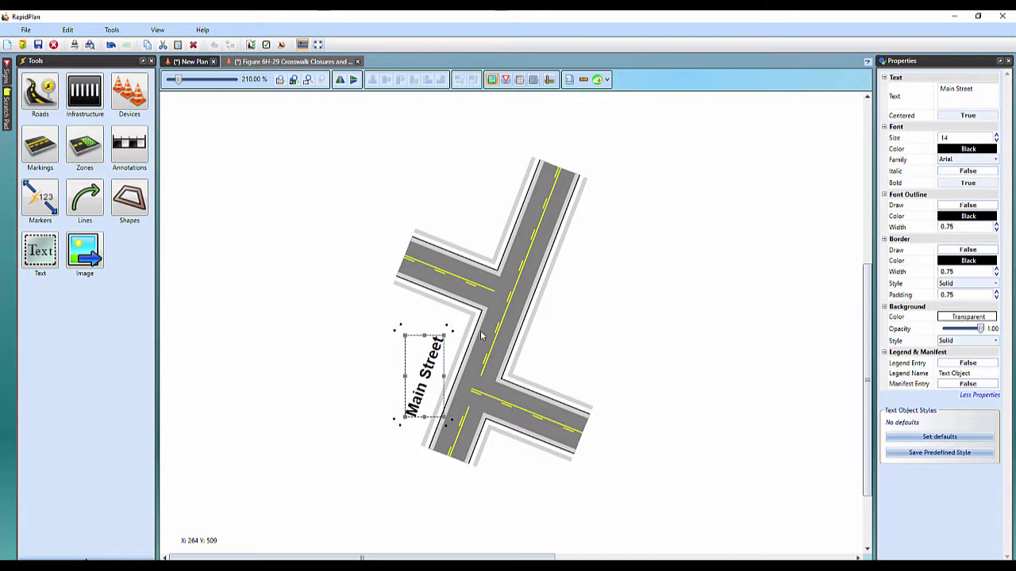
pyautogui.click(579, 338)
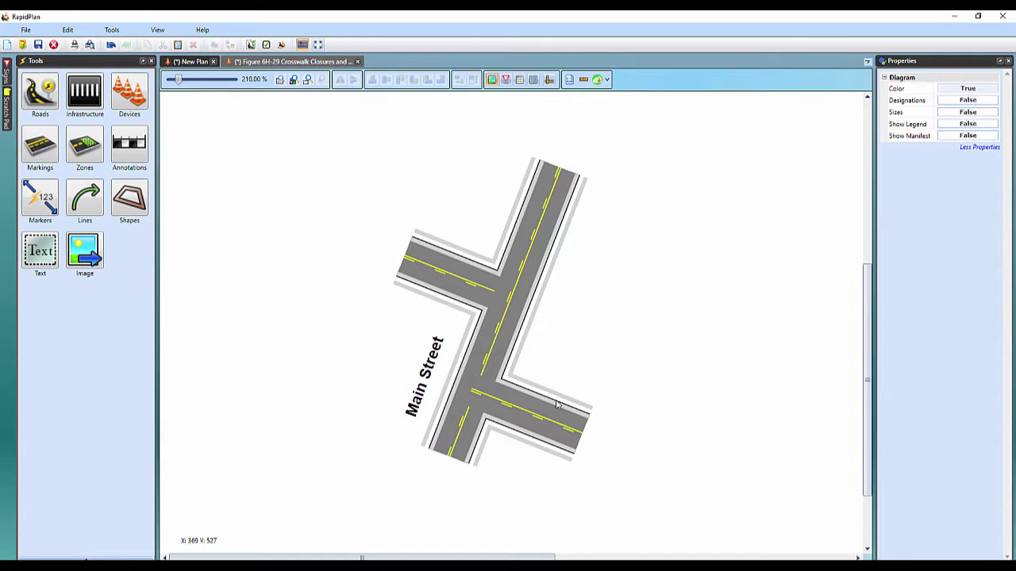
# - Review the Main Street label's quick edit settings and its font and background properties without changing them
pyautogui.doubleClick(423, 396)
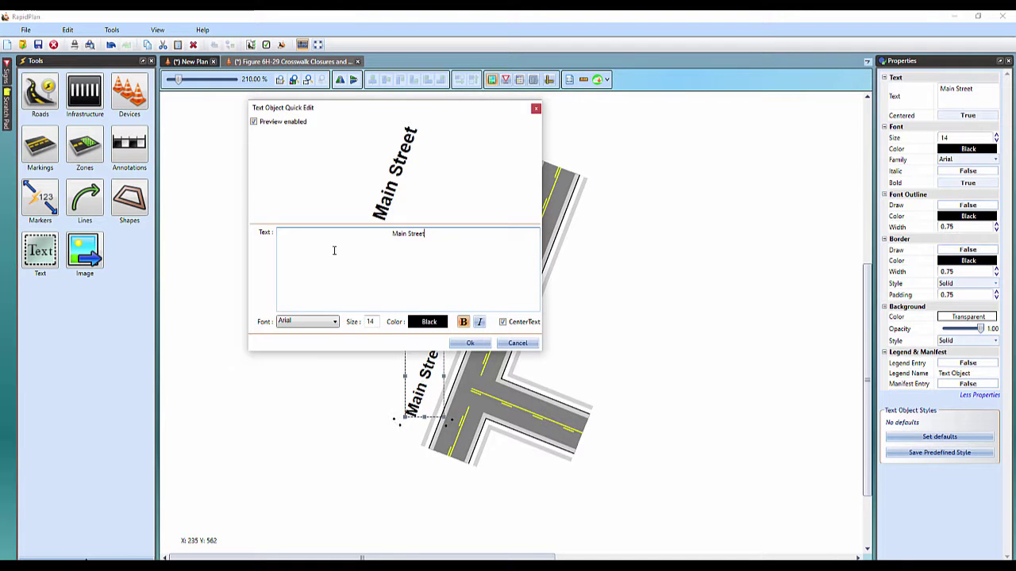
pyautogui.click(536, 109)
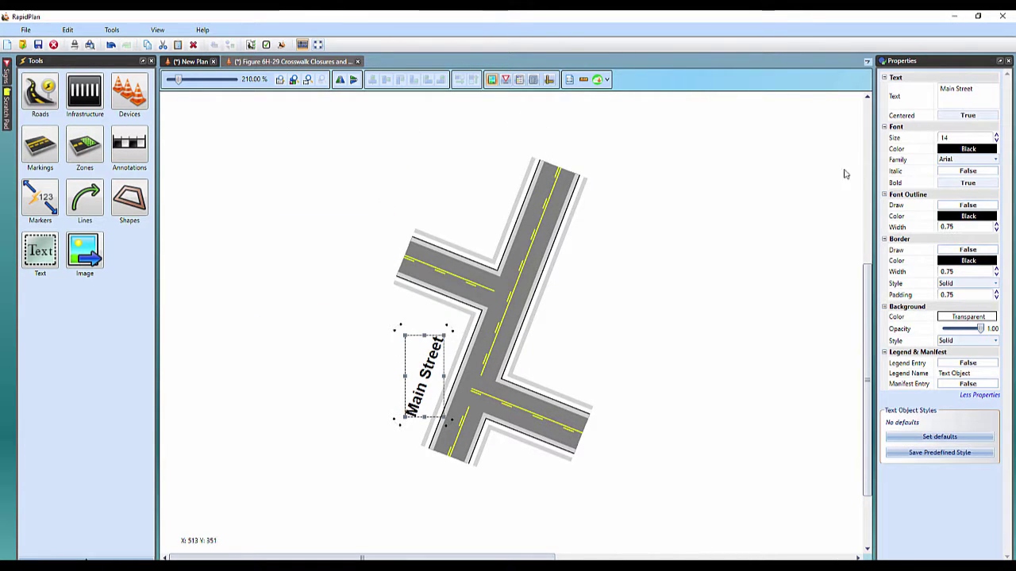
pyautogui.click(964, 153)
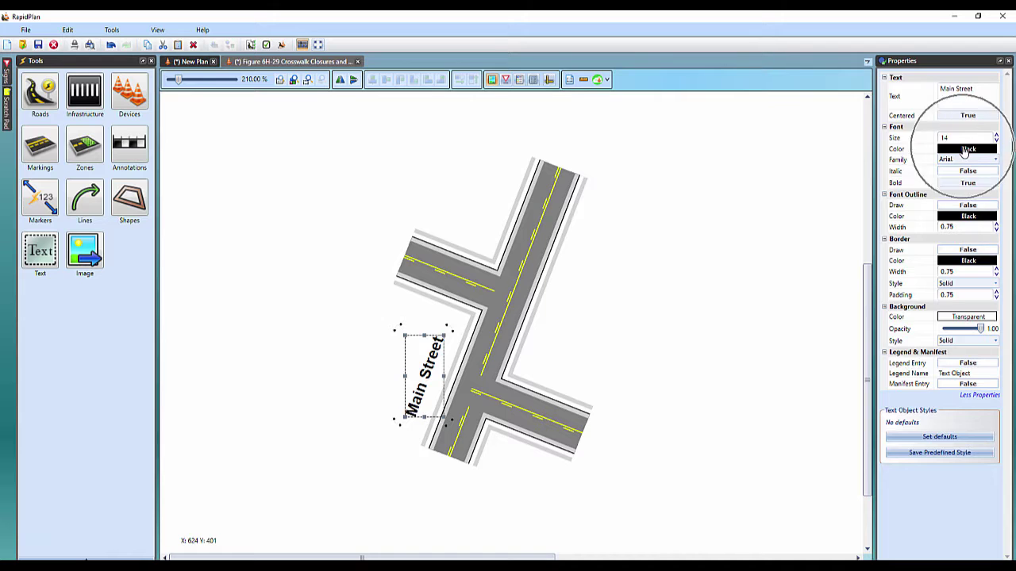
pyautogui.click(952, 319)
pyautogui.click(719, 331)
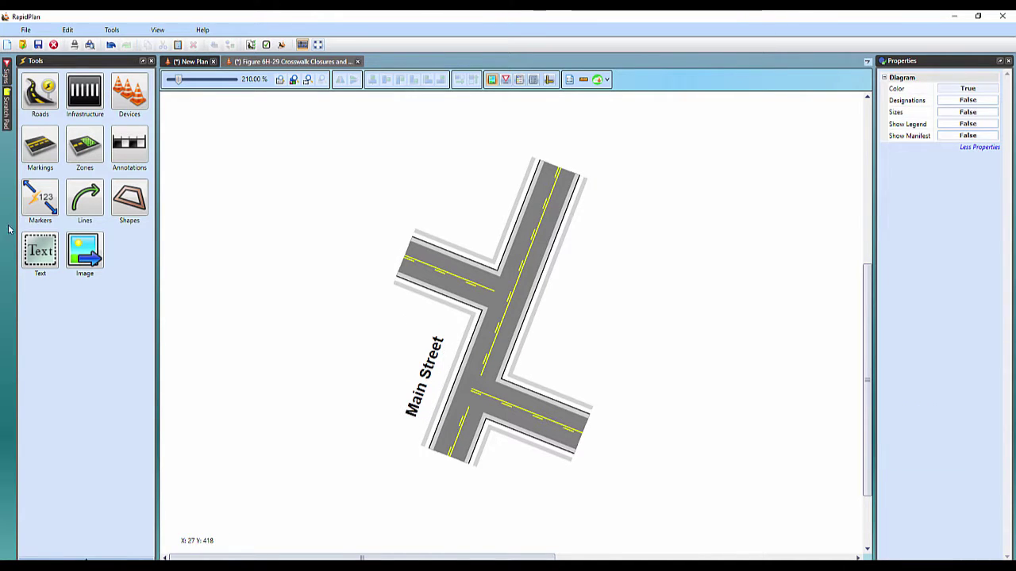
# - Draw a rectangular text box in the empty area above and to the left of the upper side road
pyautogui.click(35, 252)
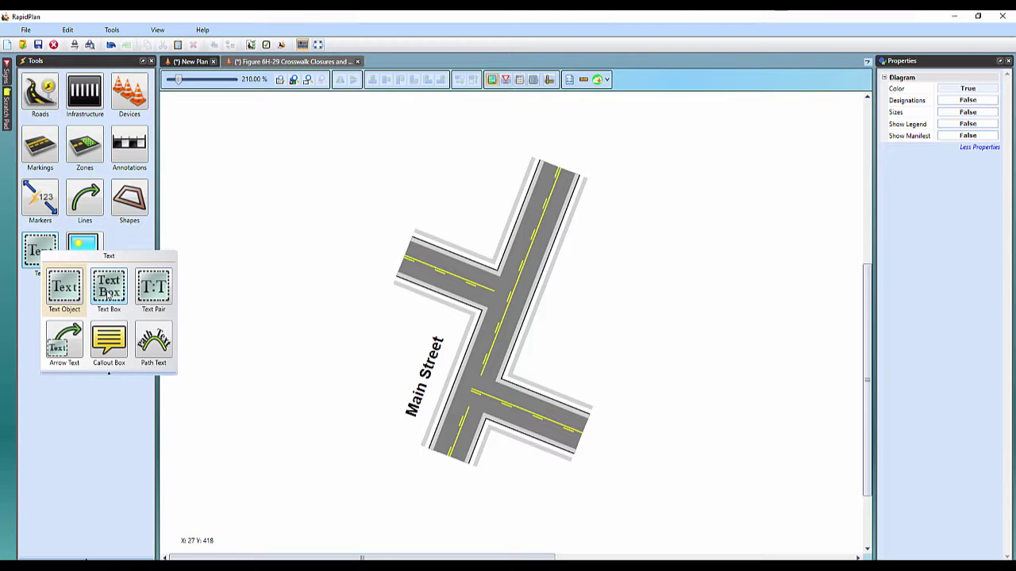
pyautogui.click(108, 288)
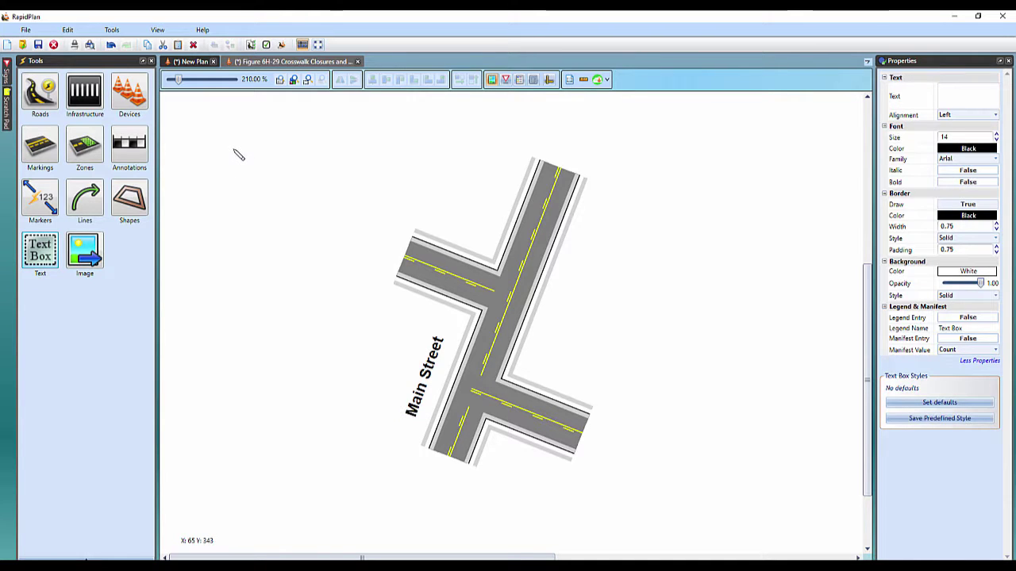
pyautogui.moveTo(236, 154); pyautogui.dragTo(335, 219)
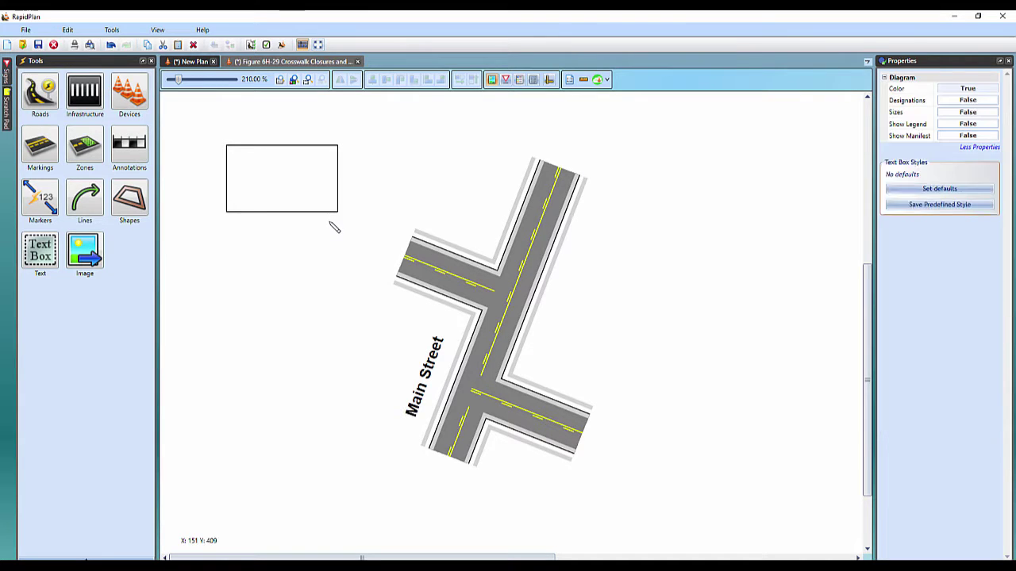
pyautogui.click(331, 225)
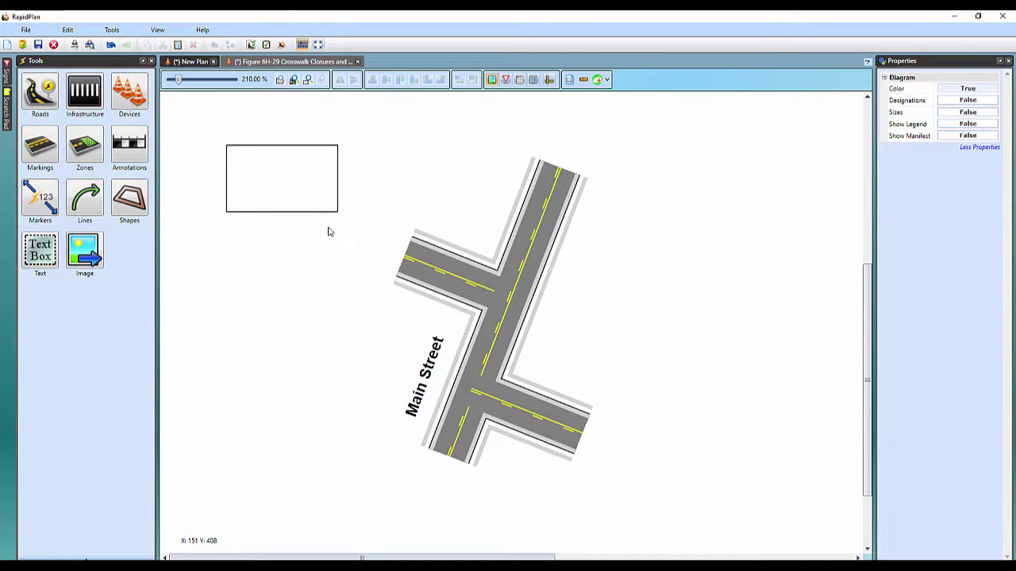
# - Enter "Notes:" in the empty text box, followed by a blank line and "Work to start Monday"
pyautogui.doubleClick(289, 192)
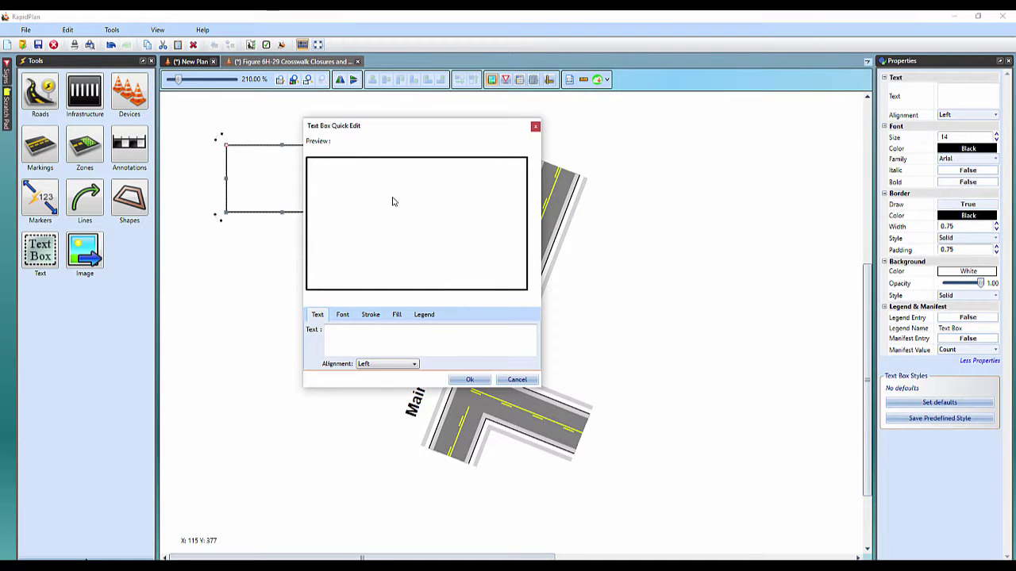
pyautogui.click(358, 338)
pyautogui.write('Notes')
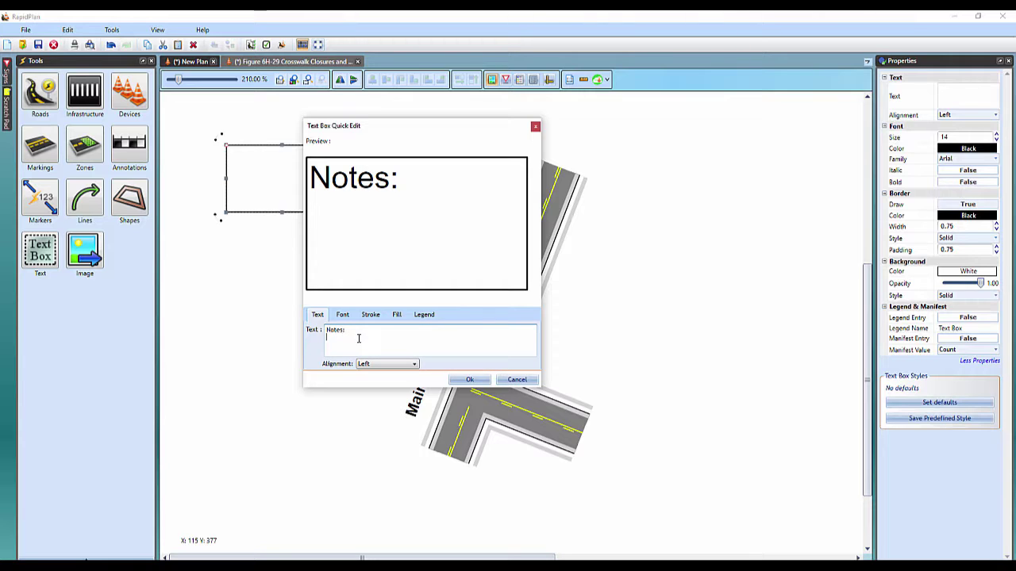
pyautogui.write(':')
pyautogui.press('Return')
pyautogui.press('Return')
pyautogui.write('Work')
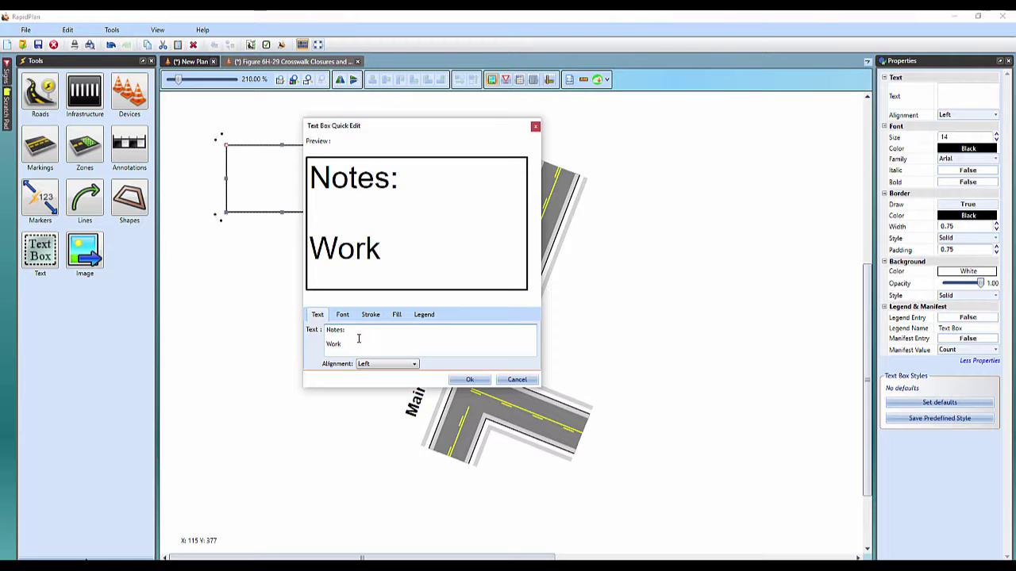
pyautogui.write(' to start m')
pyautogui.press('BackSpace')
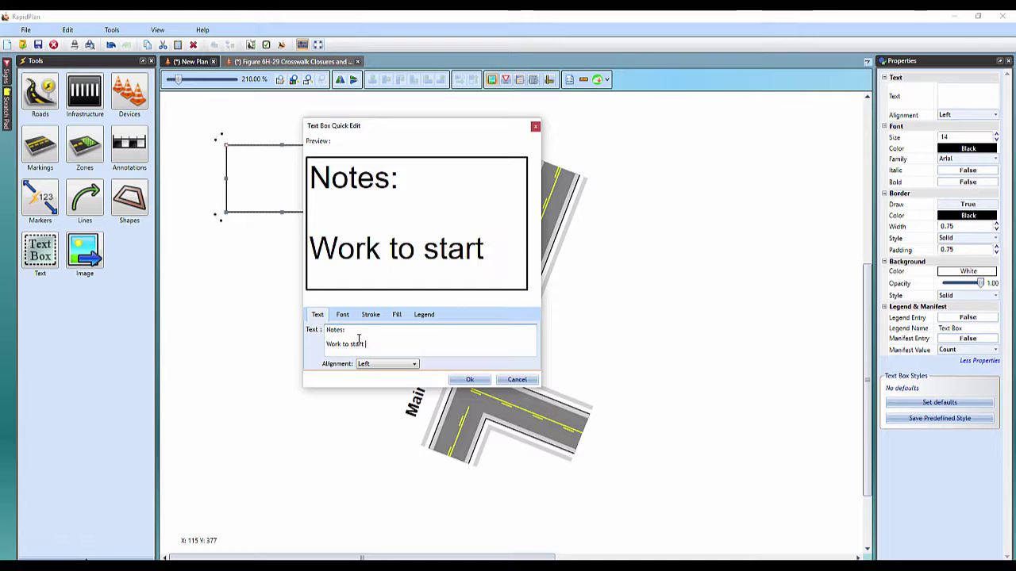
pyautogui.write('Monday')
# - Review the notes box's alignment, font, stroke, fill and legend options, keep left alignment, and apply the entered text
pyautogui.click(378, 367)
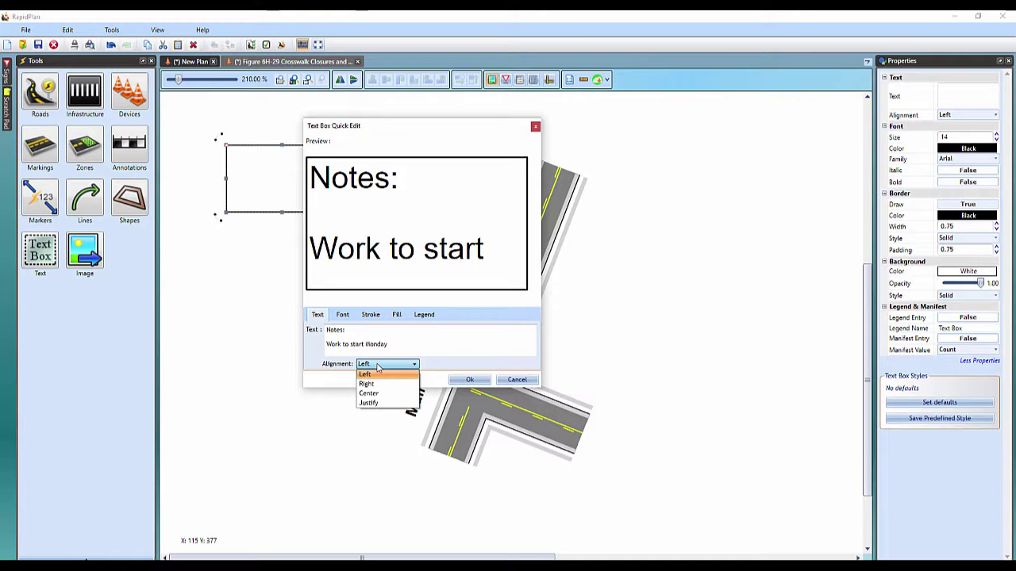
pyautogui.click(378, 367)
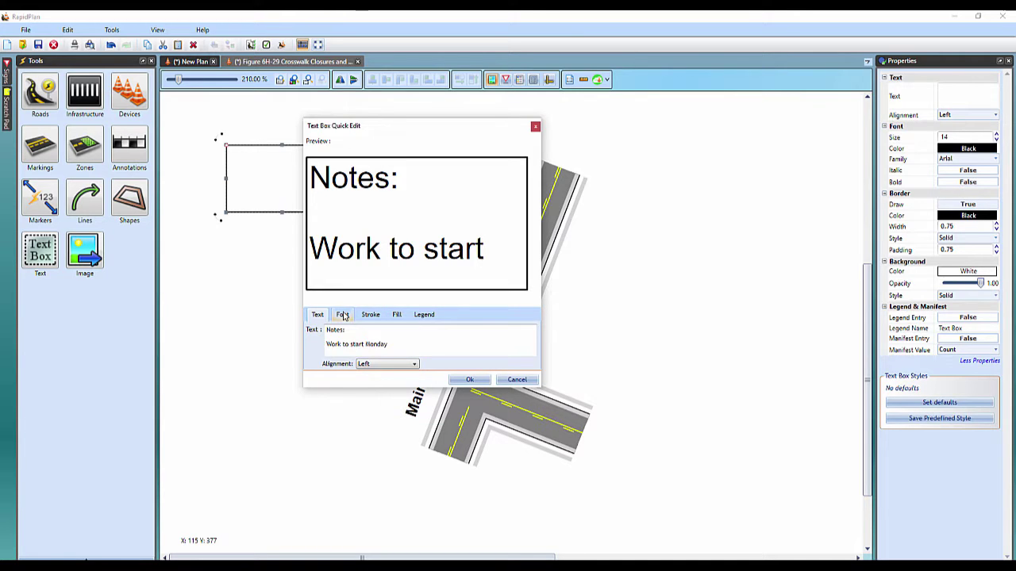
pyautogui.click(343, 315)
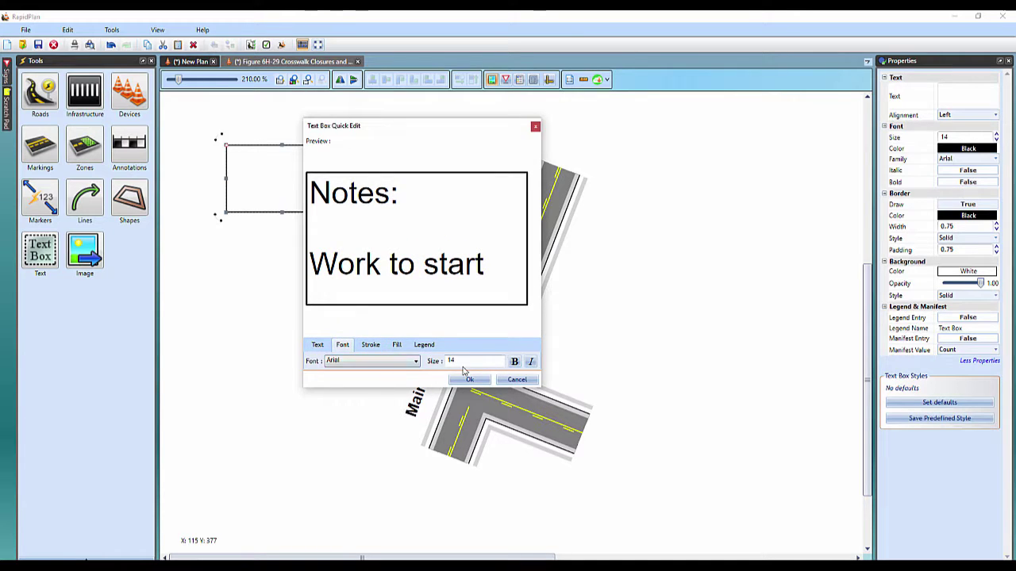
pyautogui.click(377, 348)
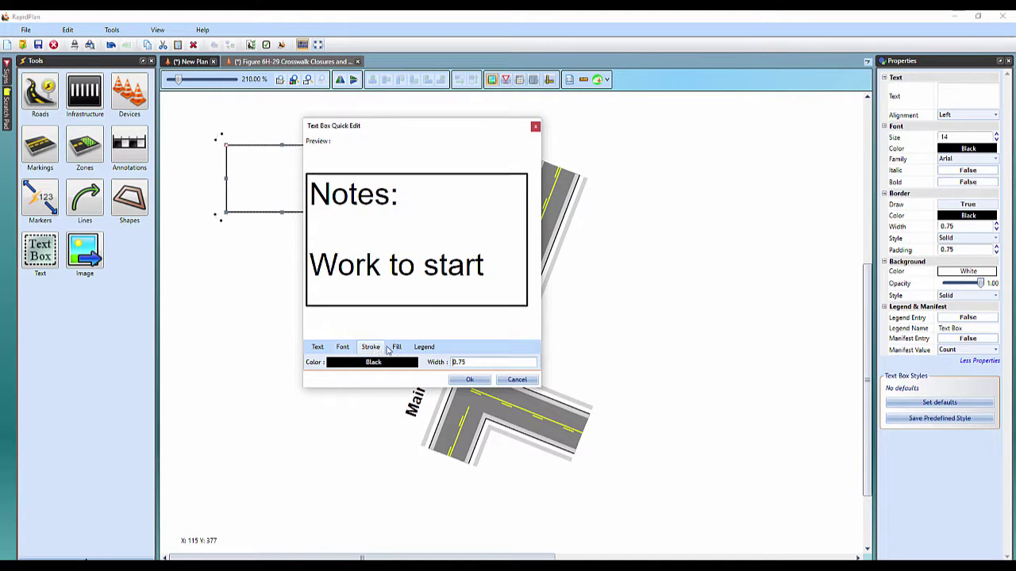
pyautogui.click(395, 347)
pyautogui.click(423, 344)
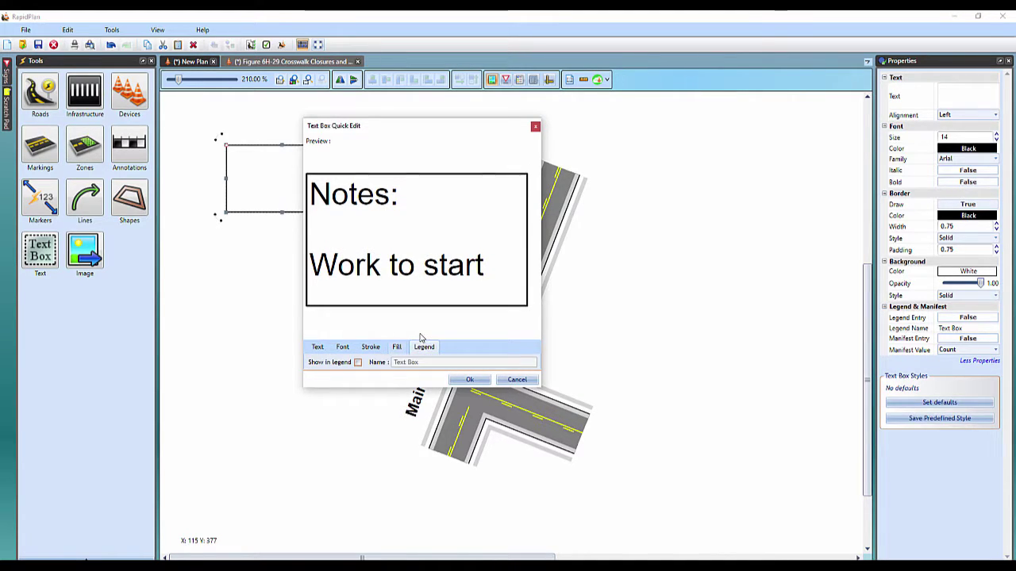
pyautogui.click(468, 381)
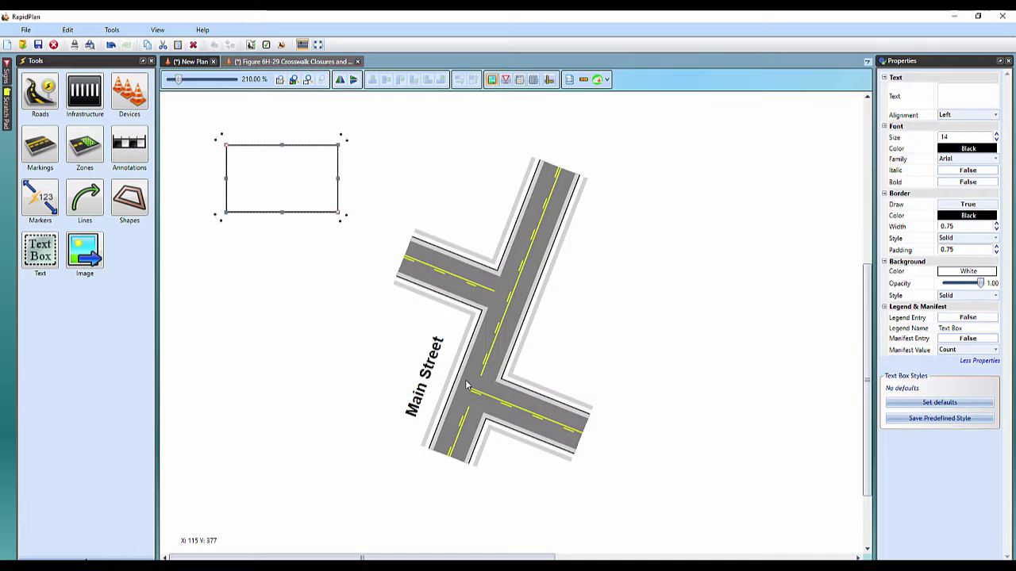
pyautogui.click(291, 192)
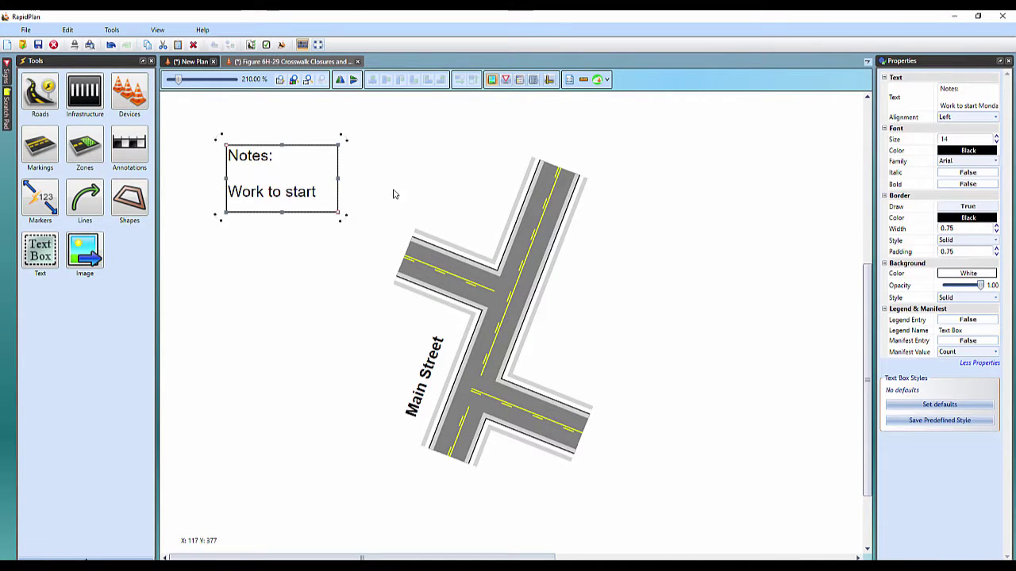
# - Review the notes text box's quick edit settings and its font properties without changing them
pyautogui.doubleClick(285, 182)
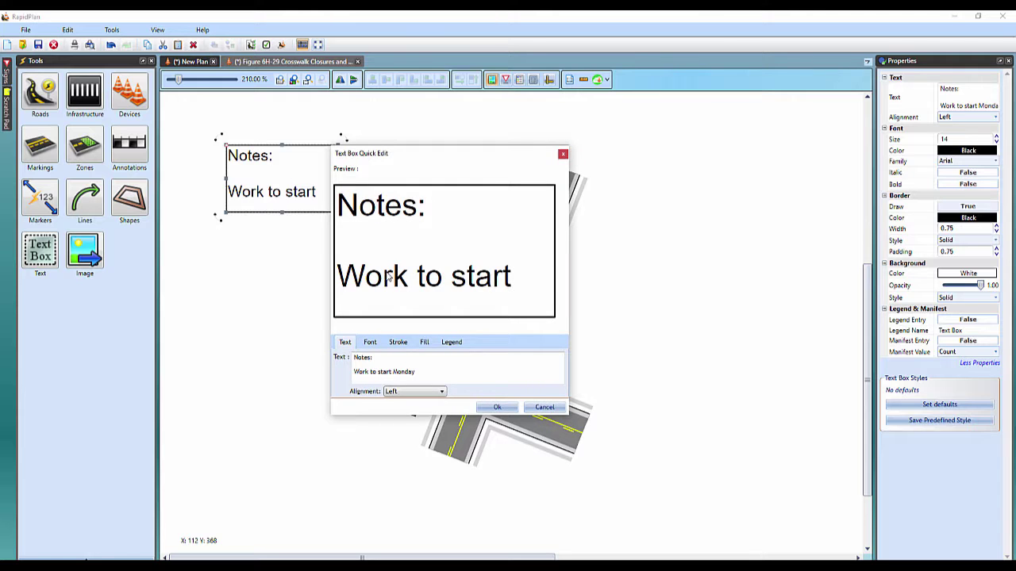
pyautogui.click(561, 155)
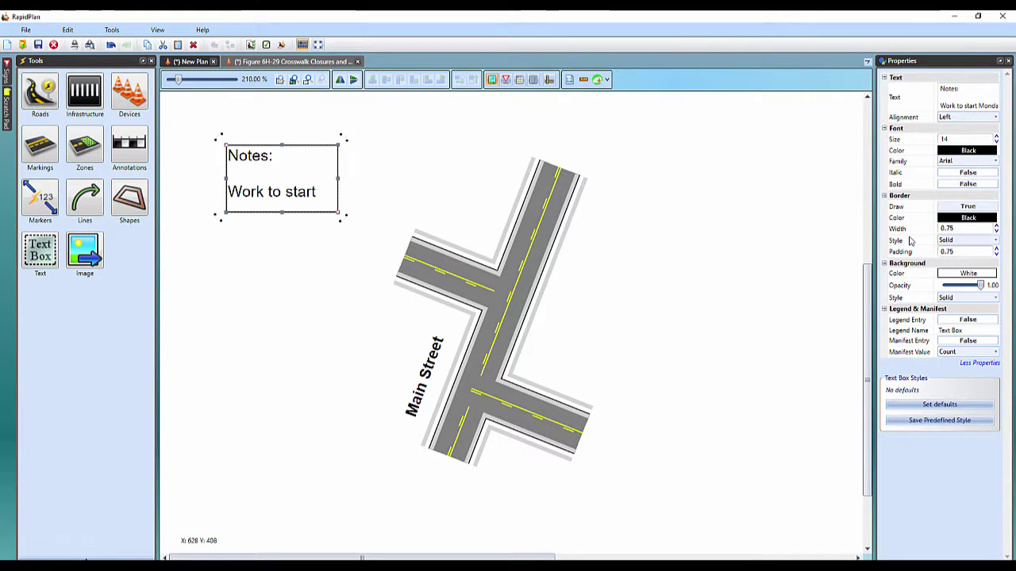
pyautogui.click(958, 161)
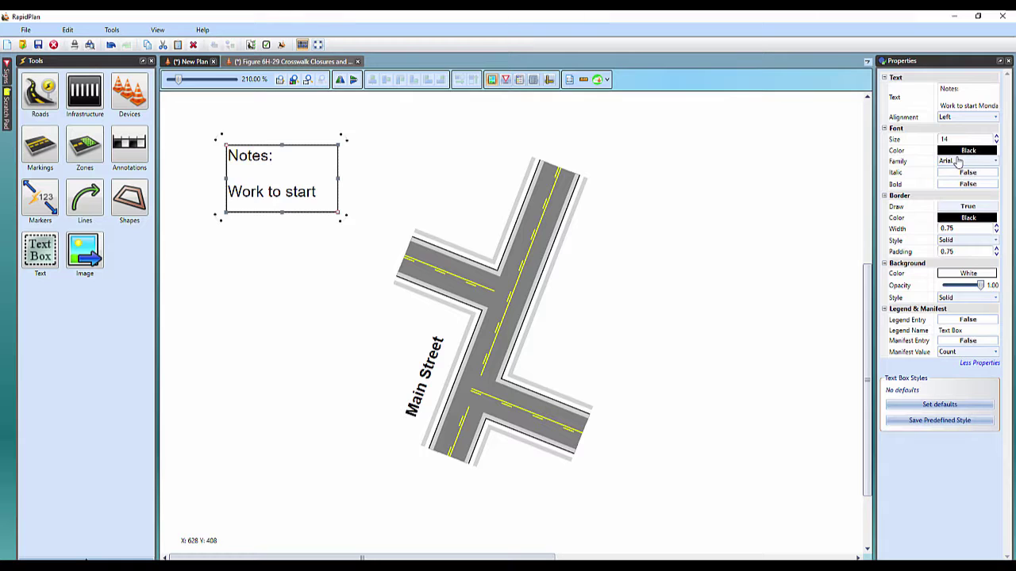
pyautogui.click(313, 294)
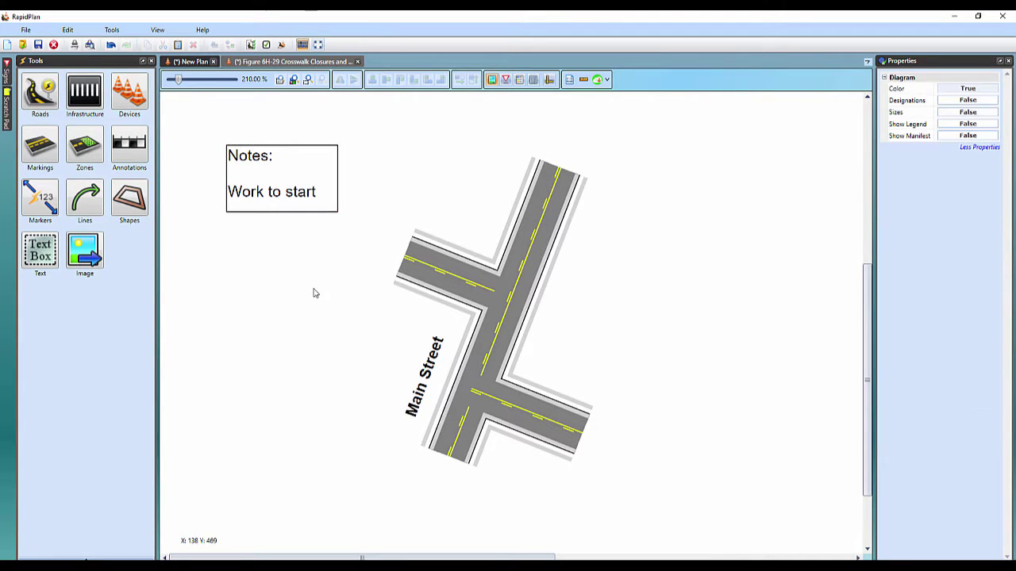
# - Start a new text pair and set its label to "Permit #"
pyautogui.click(49, 262)
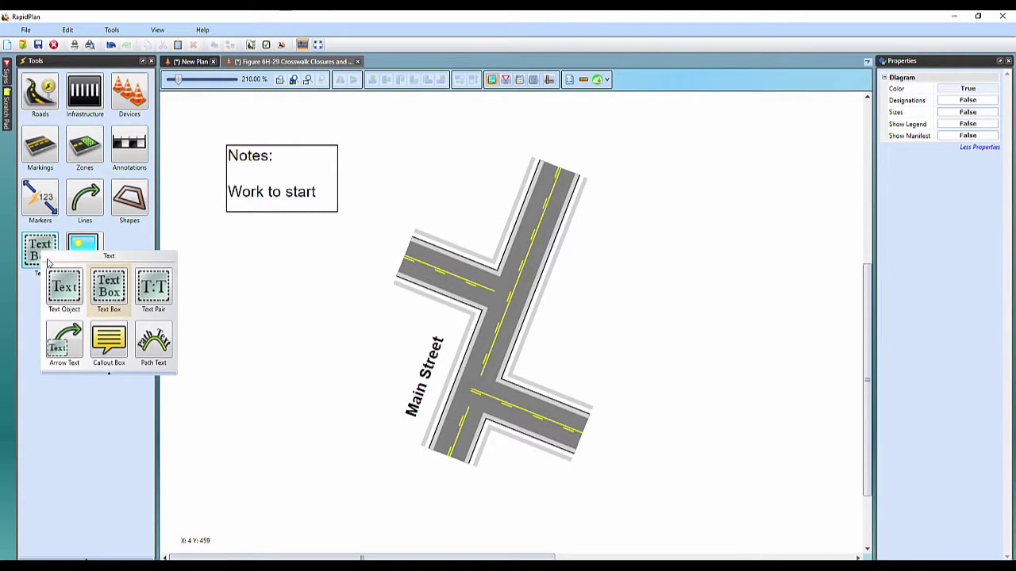
pyautogui.click(155, 294)
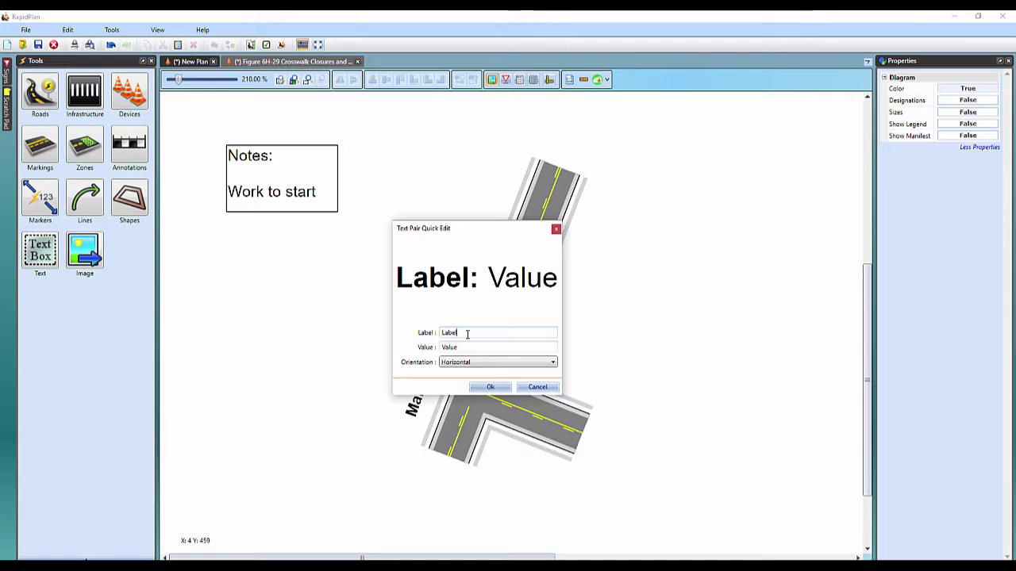
pyautogui.moveTo(467, 334); pyautogui.dragTo(430, 335)
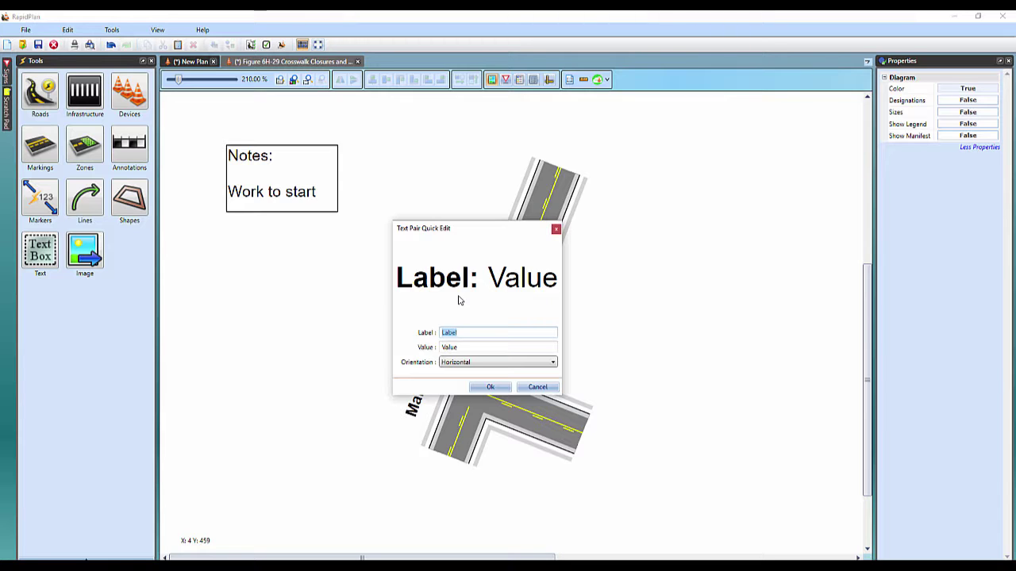
pyautogui.write('Permit ')
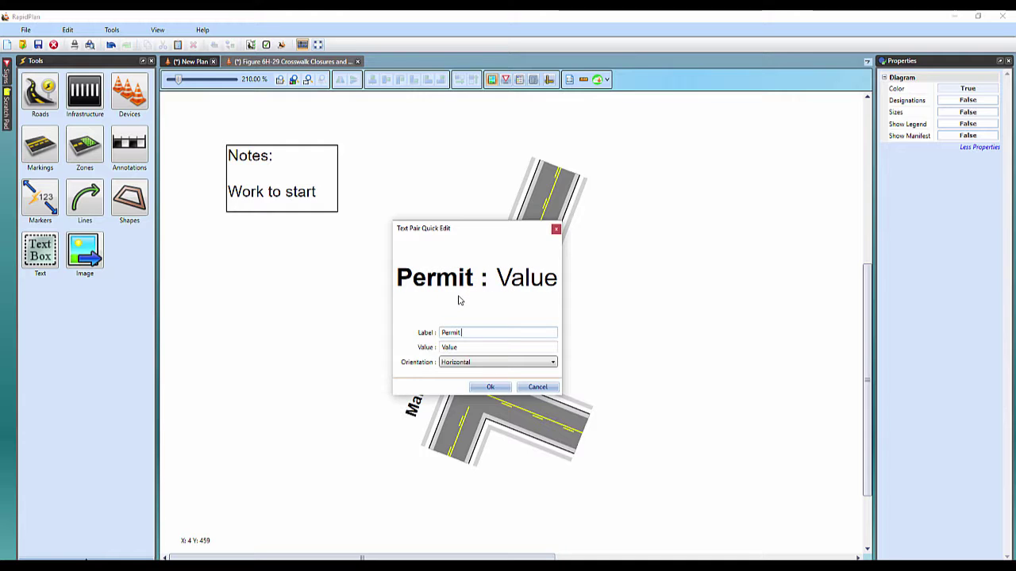
pyautogui.write('%')
pyautogui.press('BackSpace')
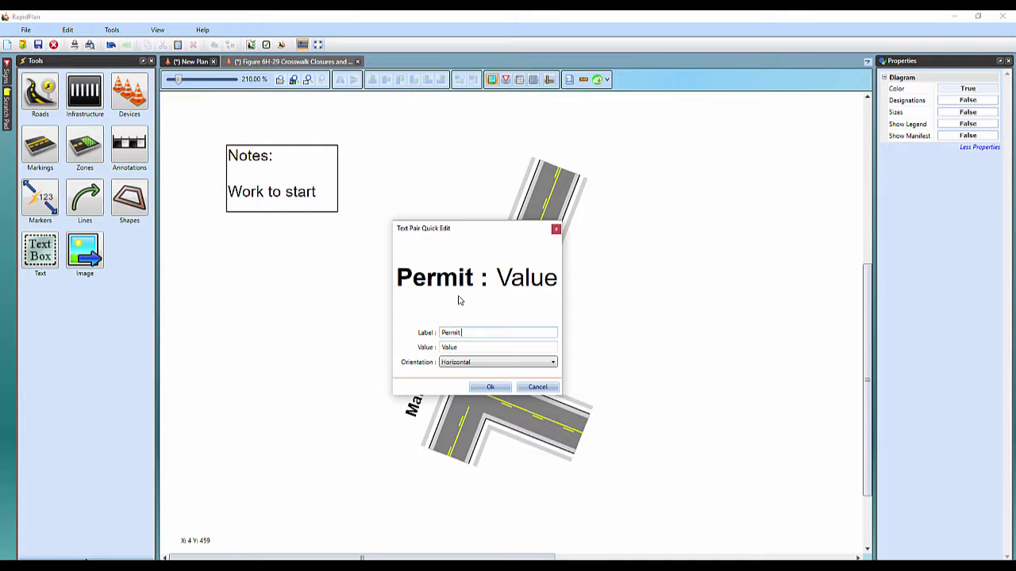
pyautogui.write('#')
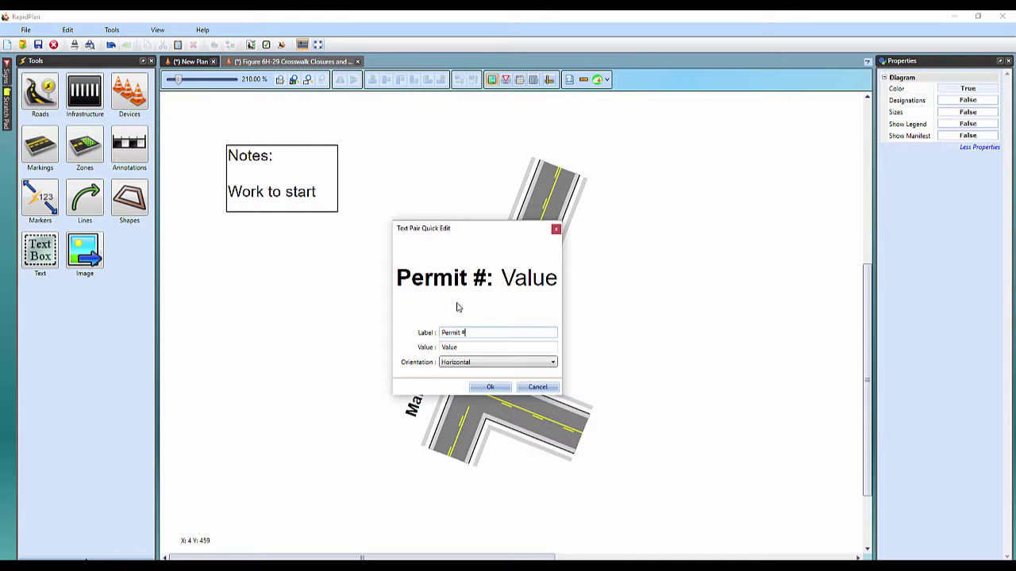
# - Replace the text pair's default value with the permit number
pyautogui.click(483, 348)
pyautogui.press('BackSpace')
pyautogui.press('BackSpace')
pyautogui.press('BackSpace')
pyautogui.press('BackSpace')
pyautogui.press('BackSpace')
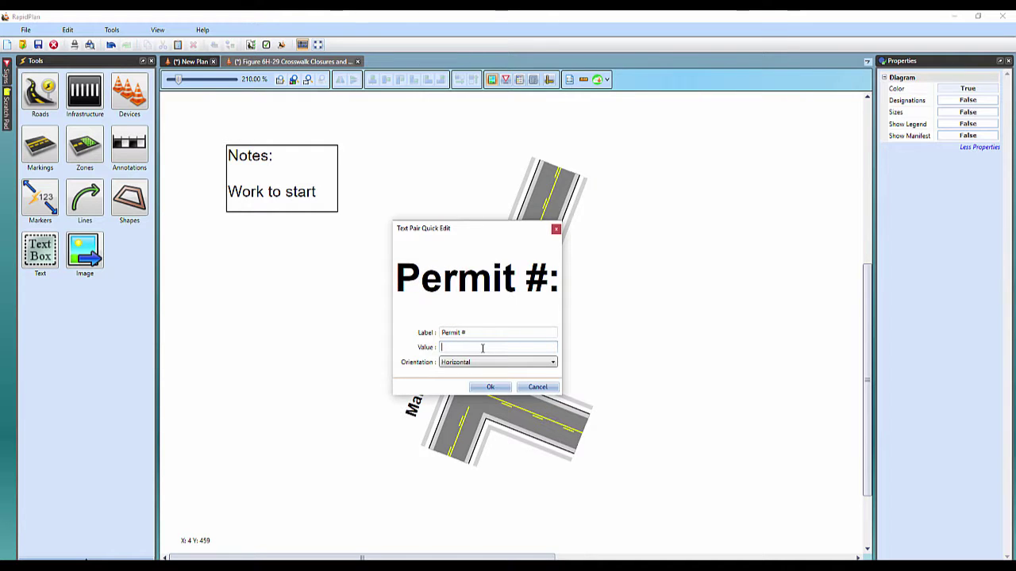
pyautogui.write('87987973')
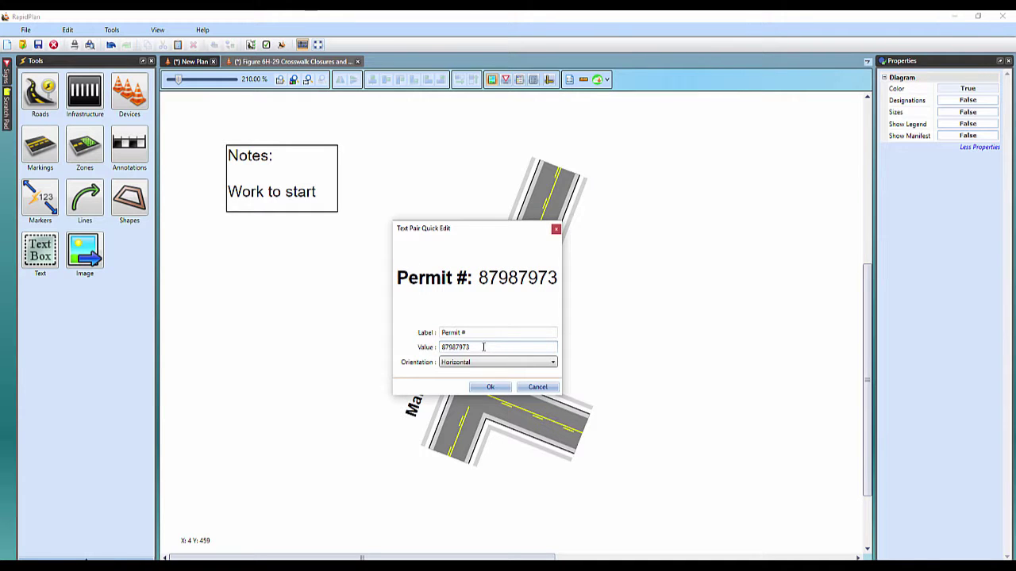
# - Keep the permit text pair's orientation Horizontal and place it in the empty area above and to the right of the main road
pyautogui.click(537, 363)
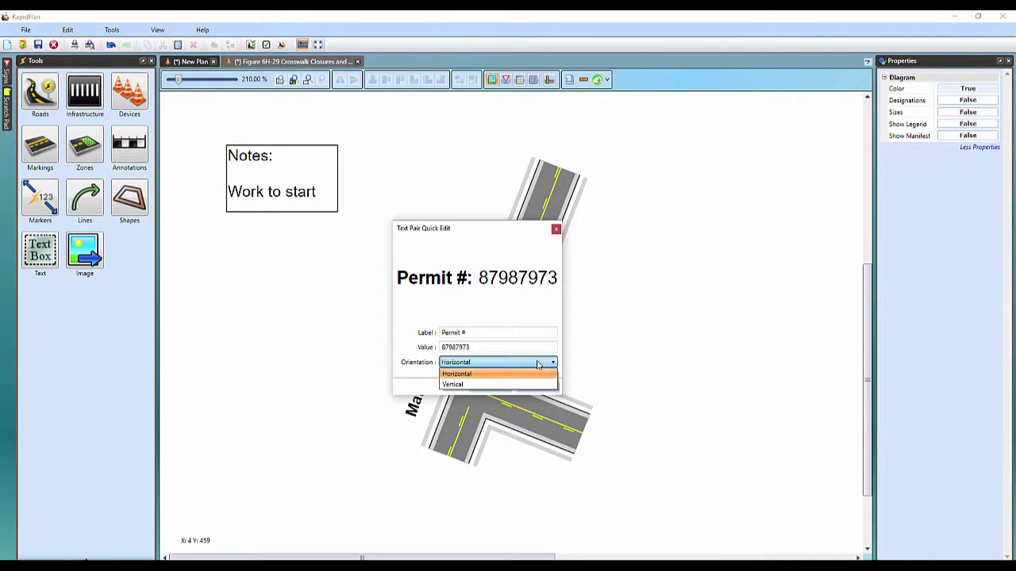
pyautogui.click(501, 373)
pyautogui.click(487, 388)
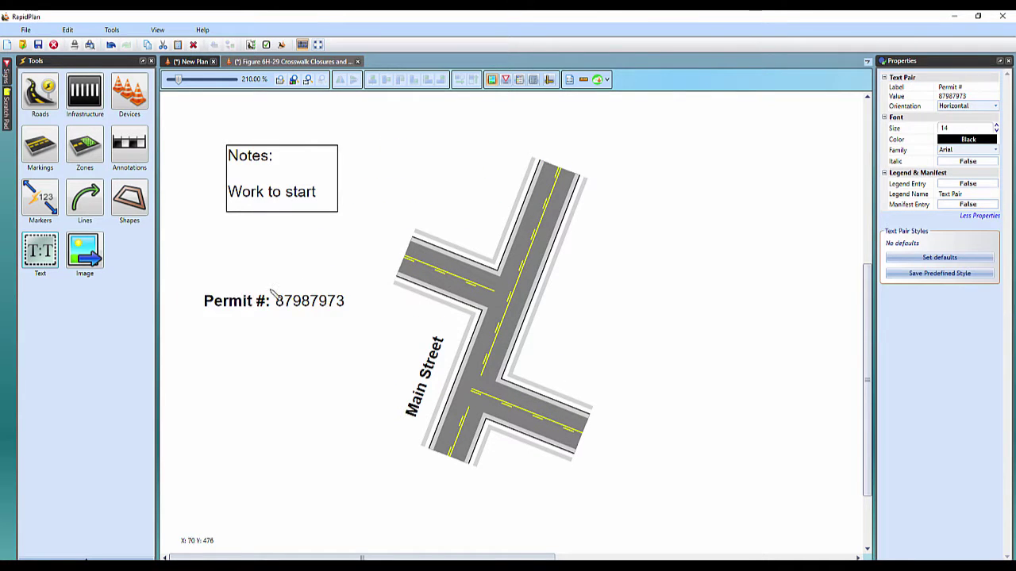
pyautogui.click(680, 154)
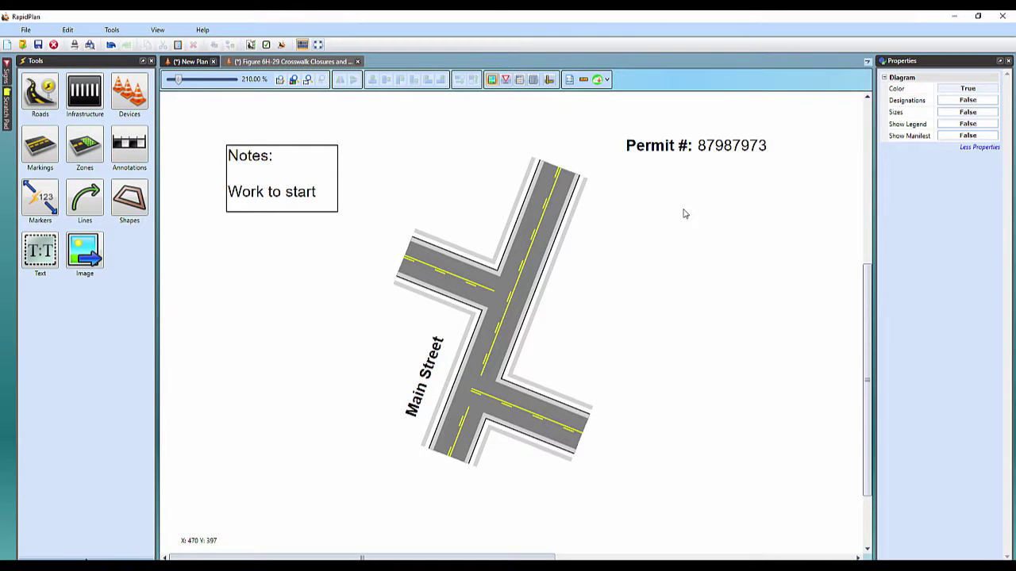
# - Review the permit text pair's quick edit settings and its font properties without changing them
pyautogui.click(671, 151)
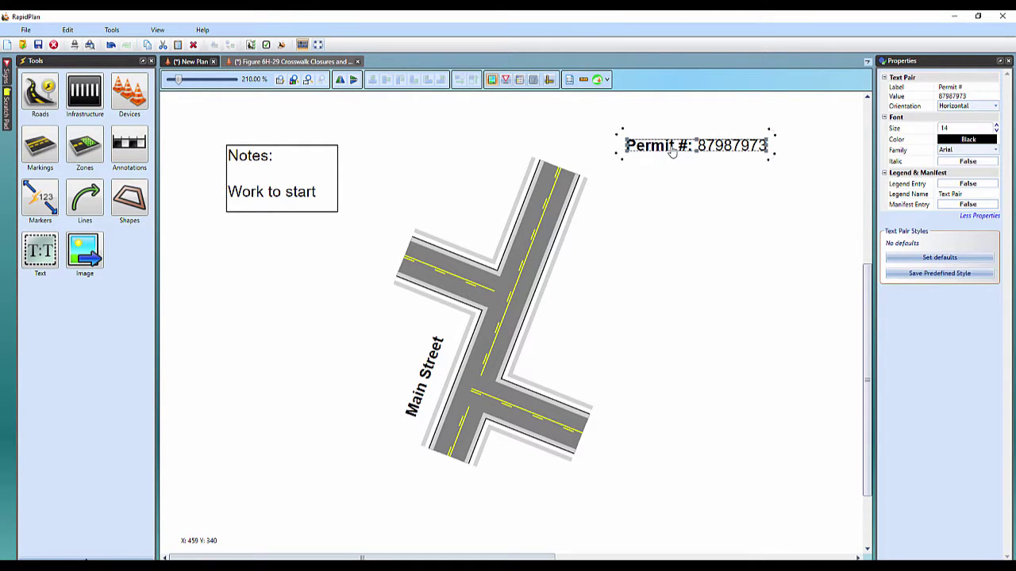
pyautogui.doubleClick(671, 151)
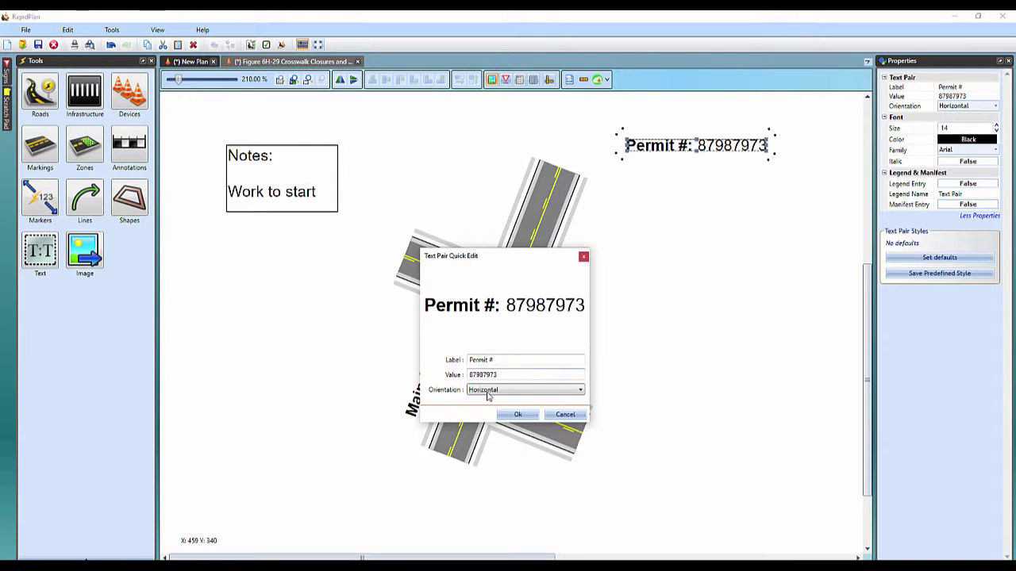
pyautogui.click(583, 257)
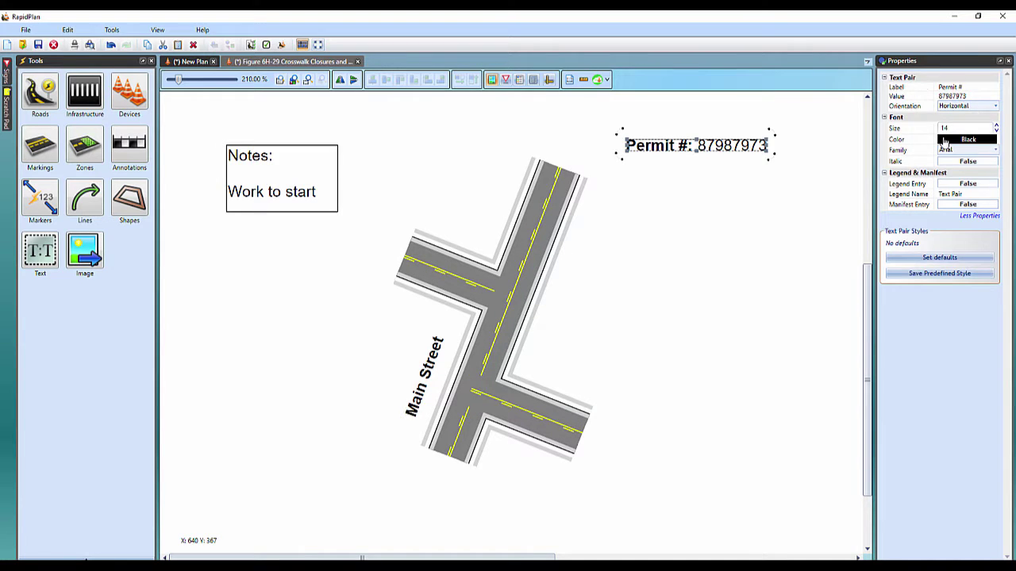
pyautogui.click(356, 322)
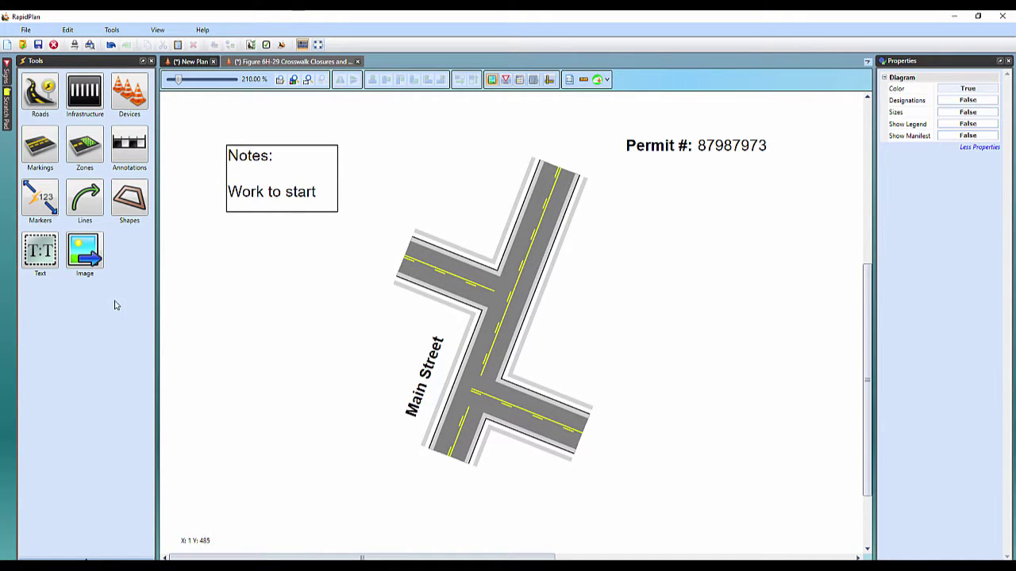
# - Draw an S-curved Arrow Text with its head at the main road's upper right edge and its tail in the empty area beyond the lower side road
pyautogui.click(40, 256)
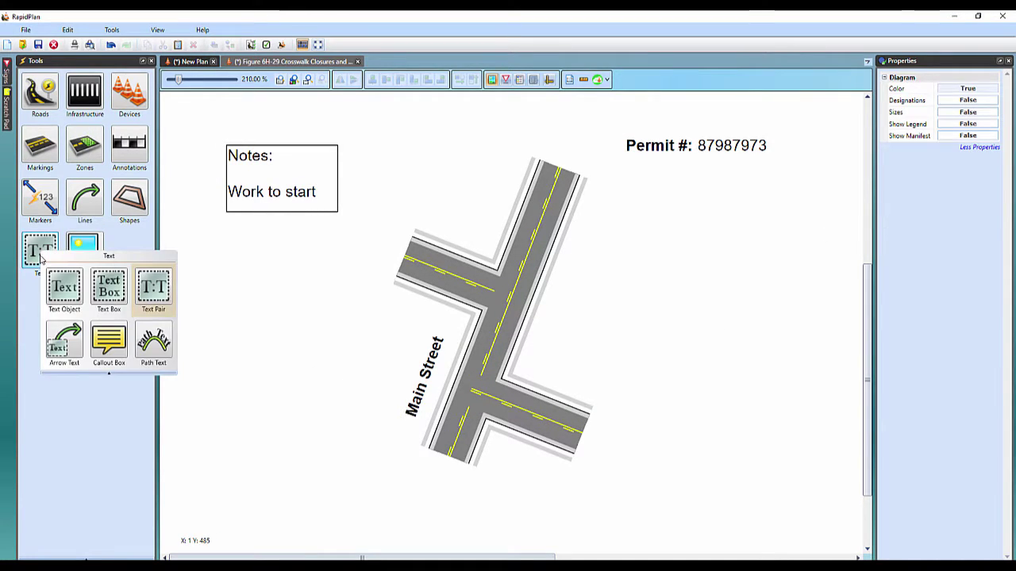
pyautogui.click(65, 349)
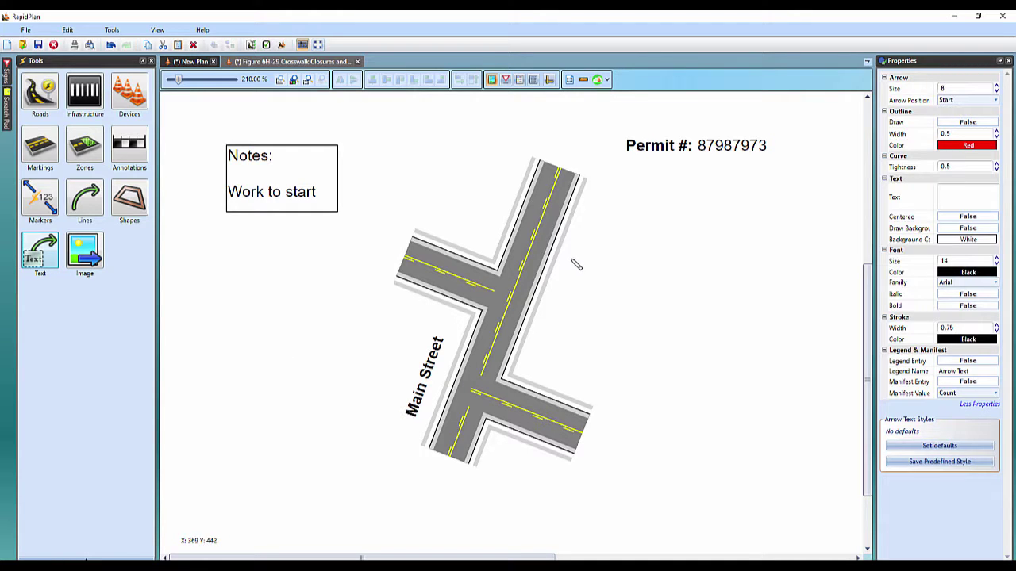
pyautogui.moveTo(561, 259); pyautogui.dragTo(675, 373)
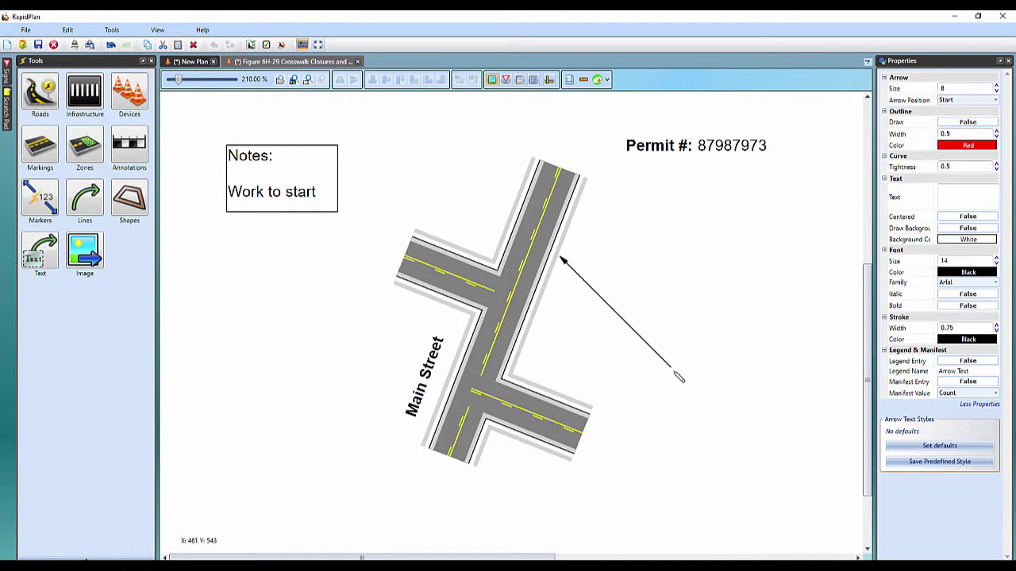
pyautogui.click(782, 303)
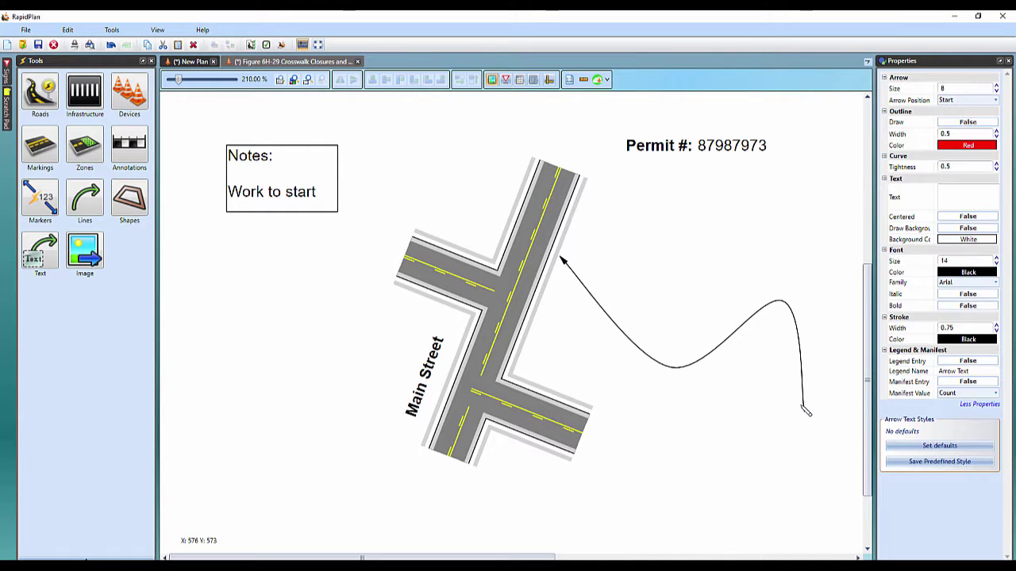
pyautogui.doubleClick(805, 410)
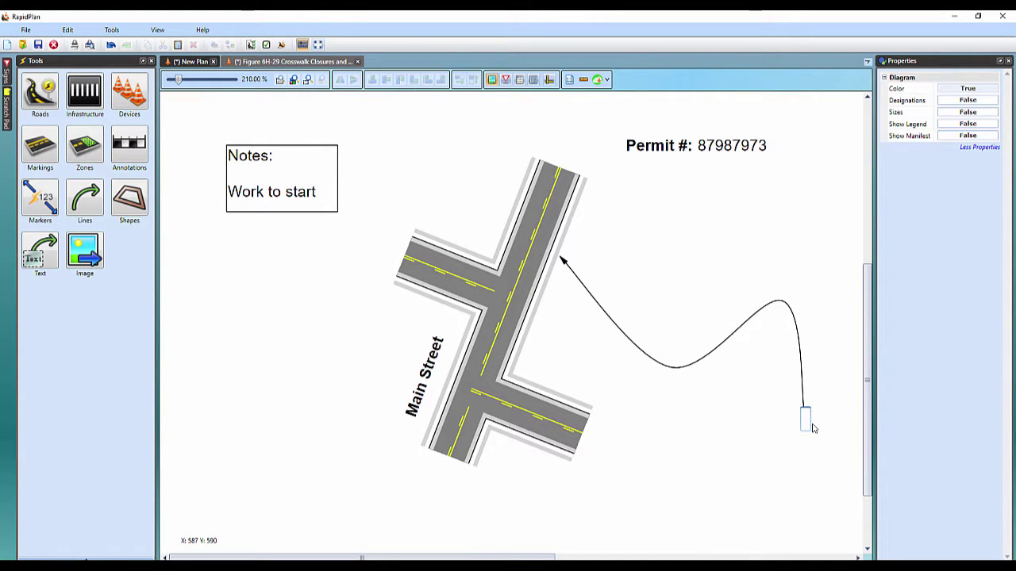
# - Enter "Safety Zone" as the text at the curved arrow's tail and select the arrow text
pyautogui.write('Safety ')
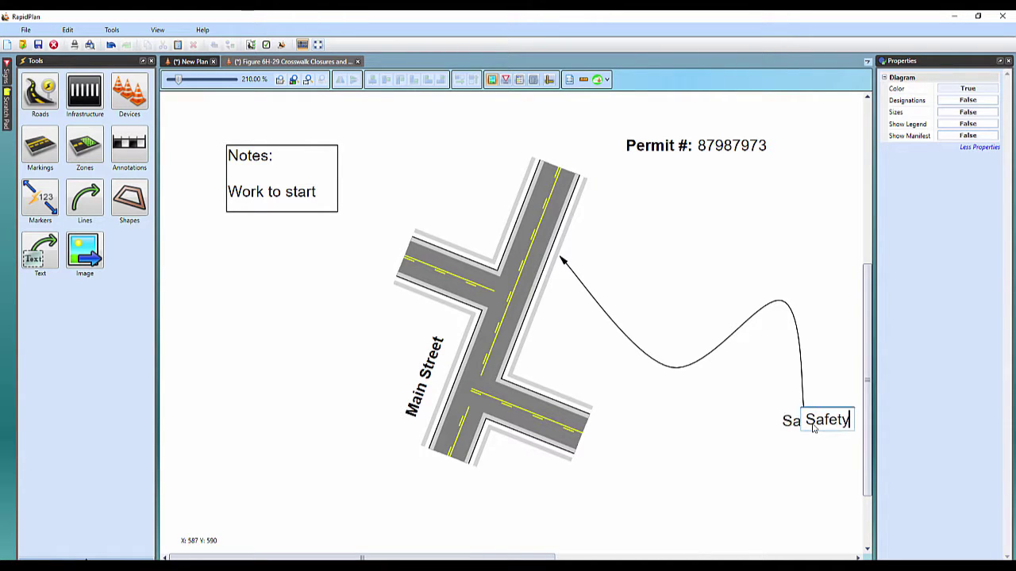
pyautogui.write('Zone')
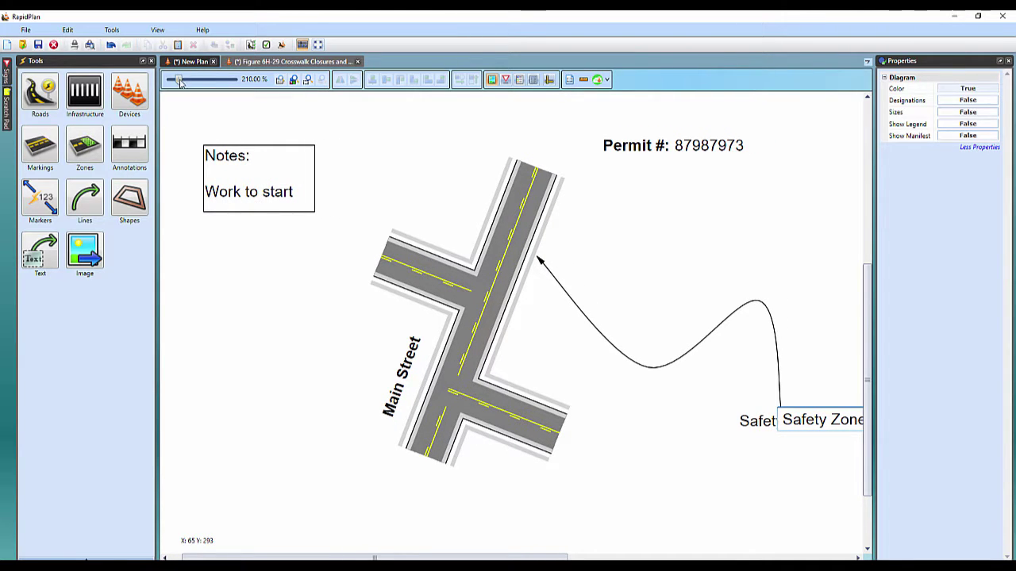
pyautogui.moveTo(179, 80); pyautogui.dragTo(175, 80)
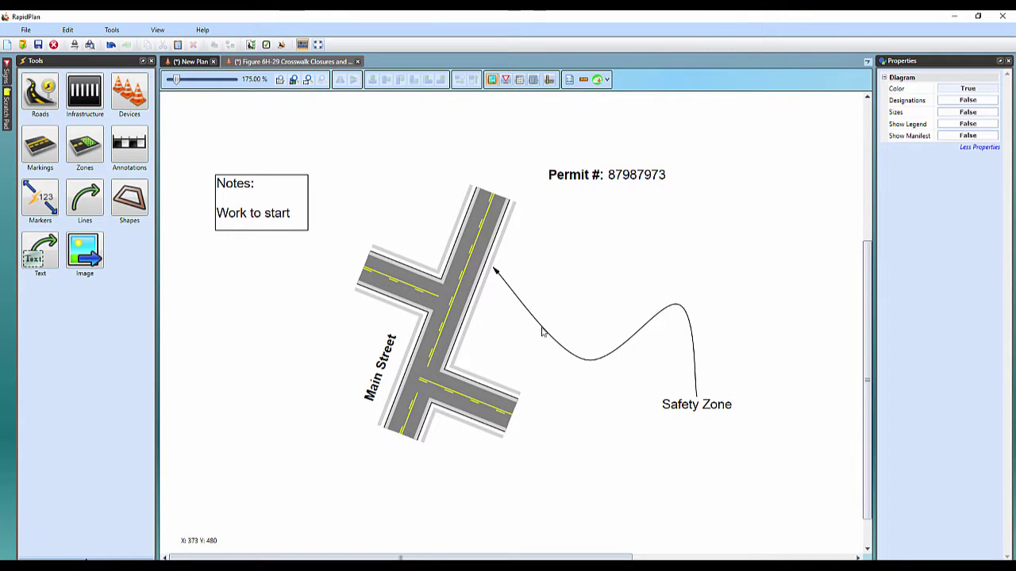
pyautogui.click(688, 414)
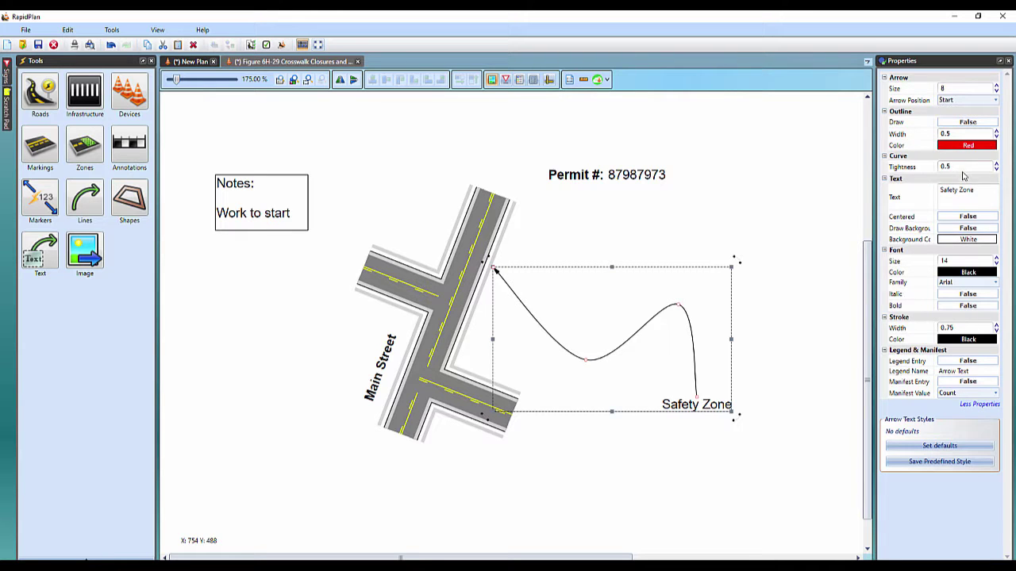
# - Review the Safety Zone arrow text's curve properties and its quick edit settings without changing them
pyautogui.press('ctrl')
pyautogui.press('ctrl')
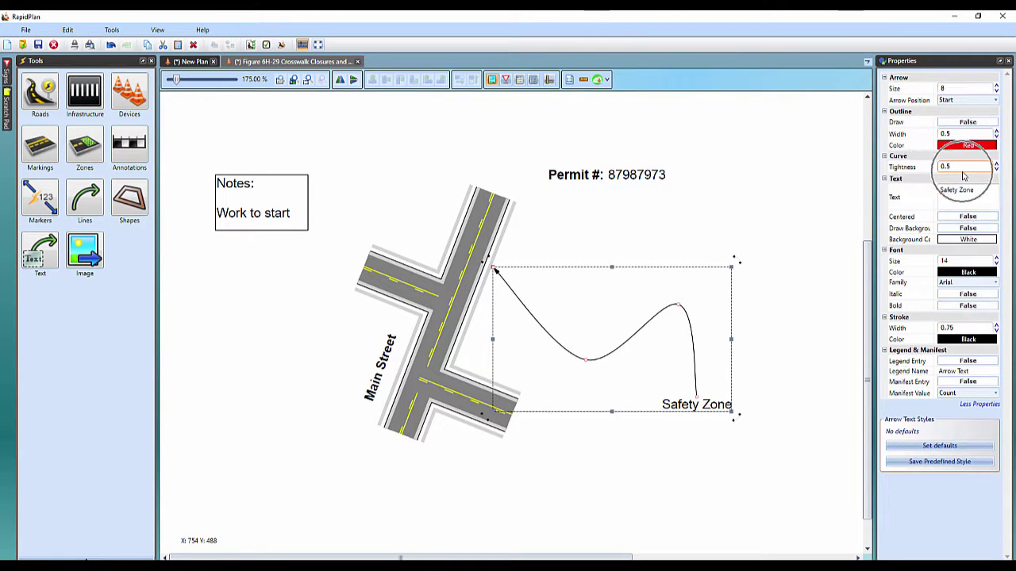
pyautogui.doubleClick(688, 393)
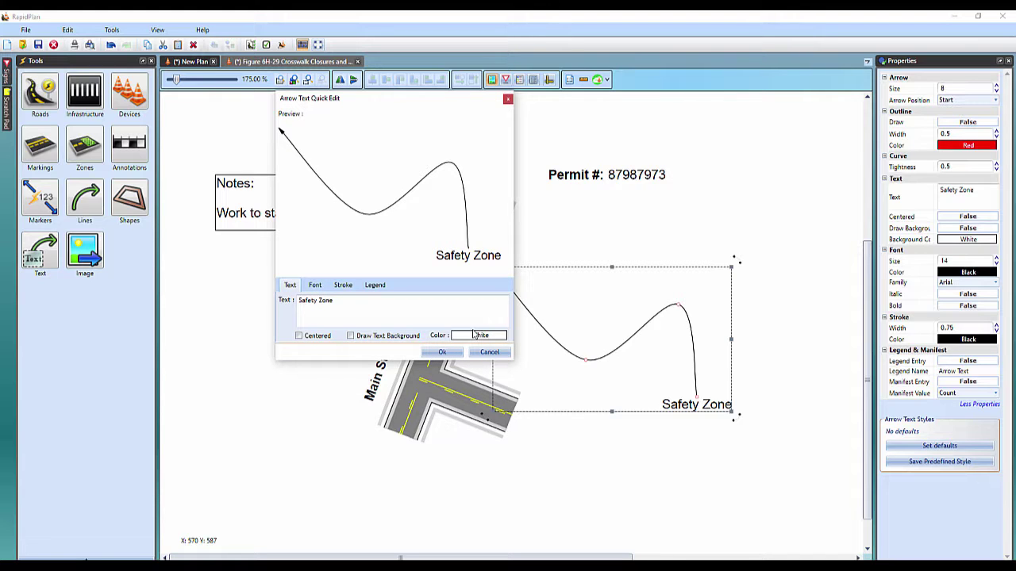
pyautogui.click(508, 98)
# - Draw a Callout Box above the upper side road with its pointer aimed down at the road, and enter "Parking for trucks" as its text
pyautogui.click(48, 252)
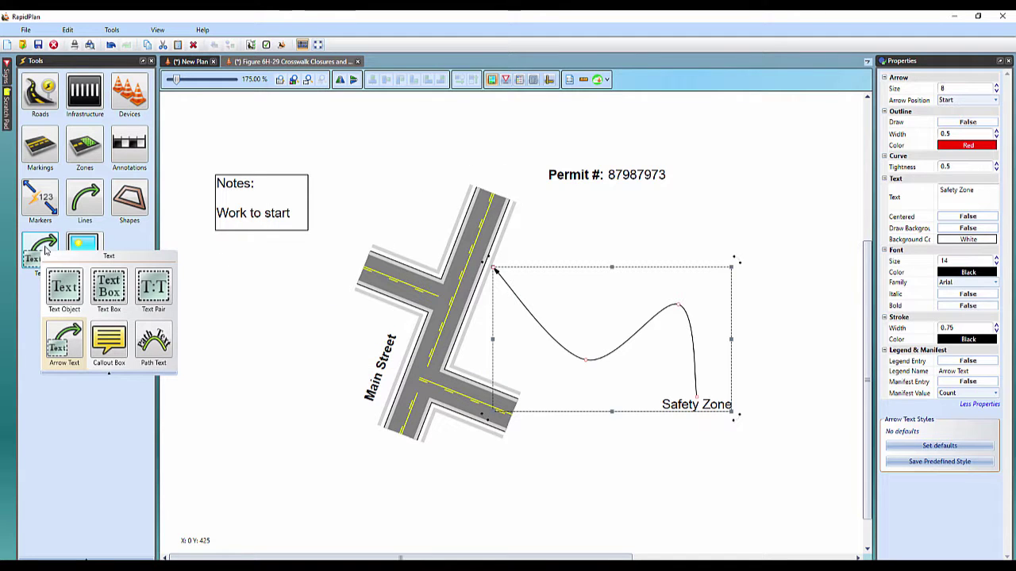
pyautogui.click(111, 339)
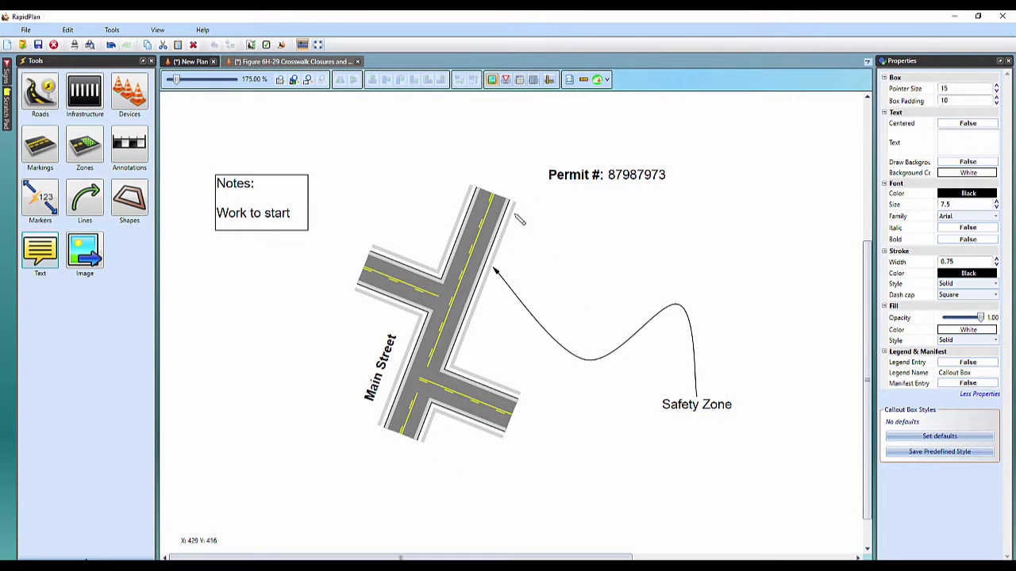
pyautogui.moveTo(381, 230); pyautogui.dragTo(364, 141)
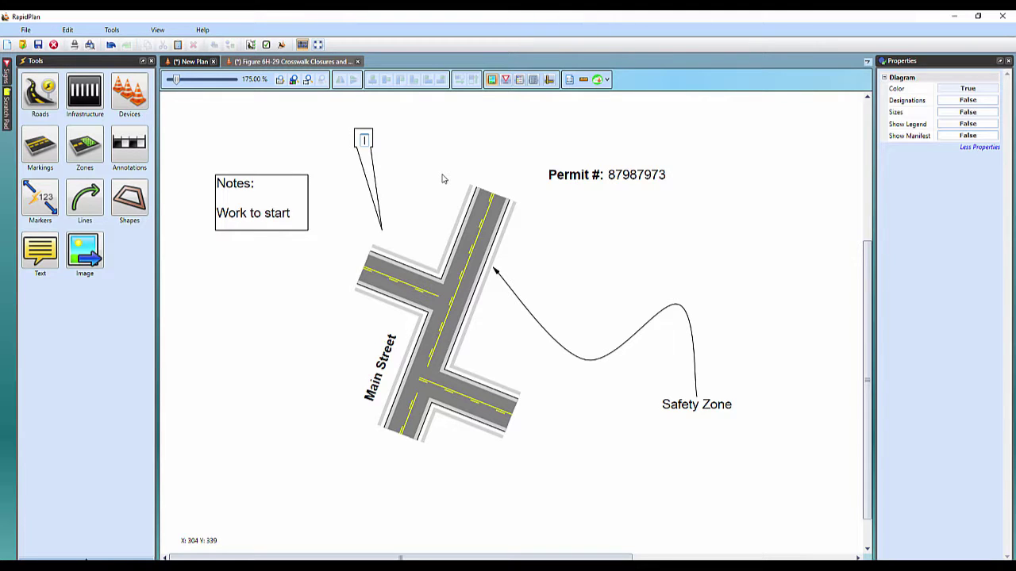
pyautogui.write('Park')
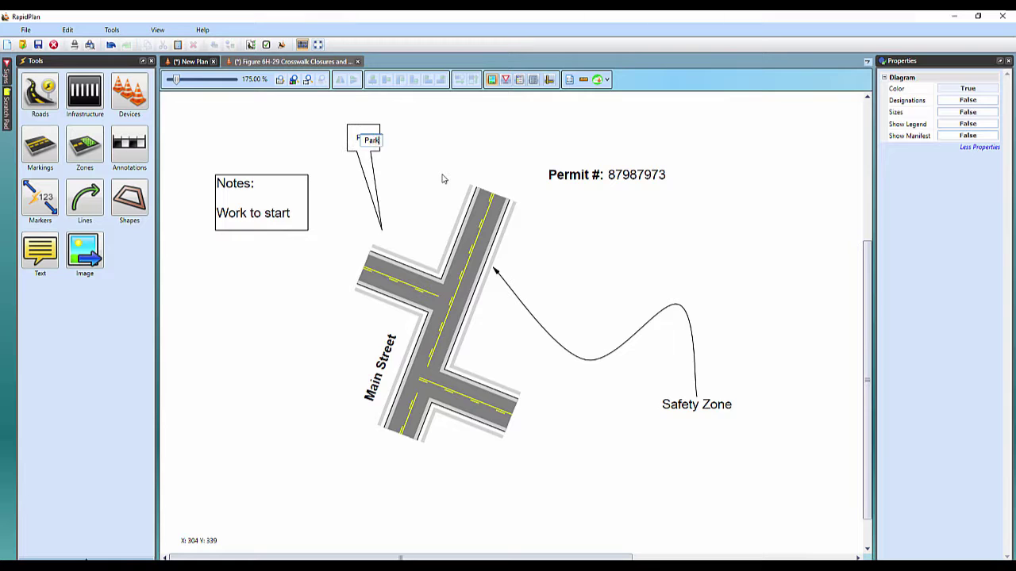
pyautogui.write('ing for trucks')
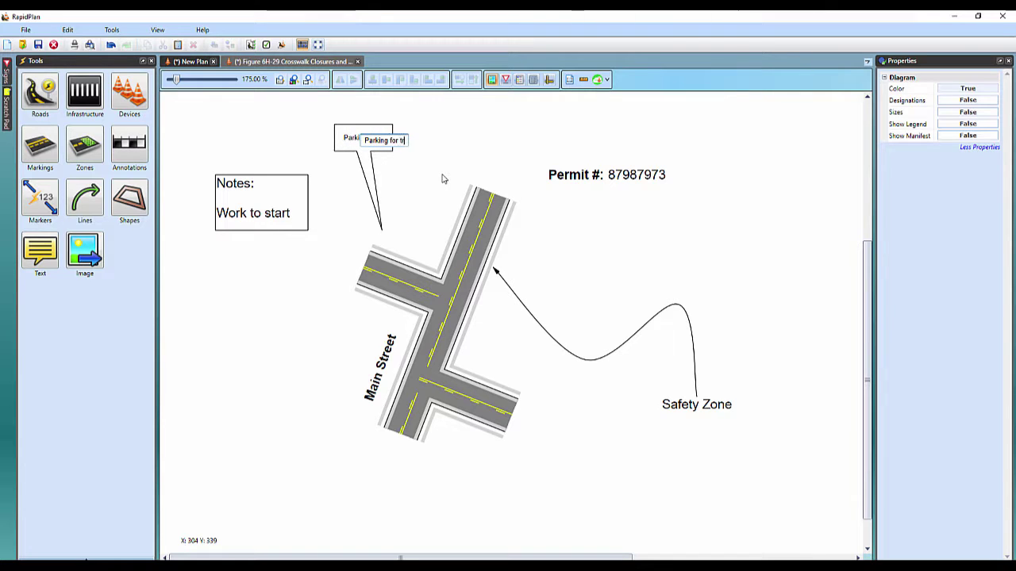
pyautogui.click(359, 237)
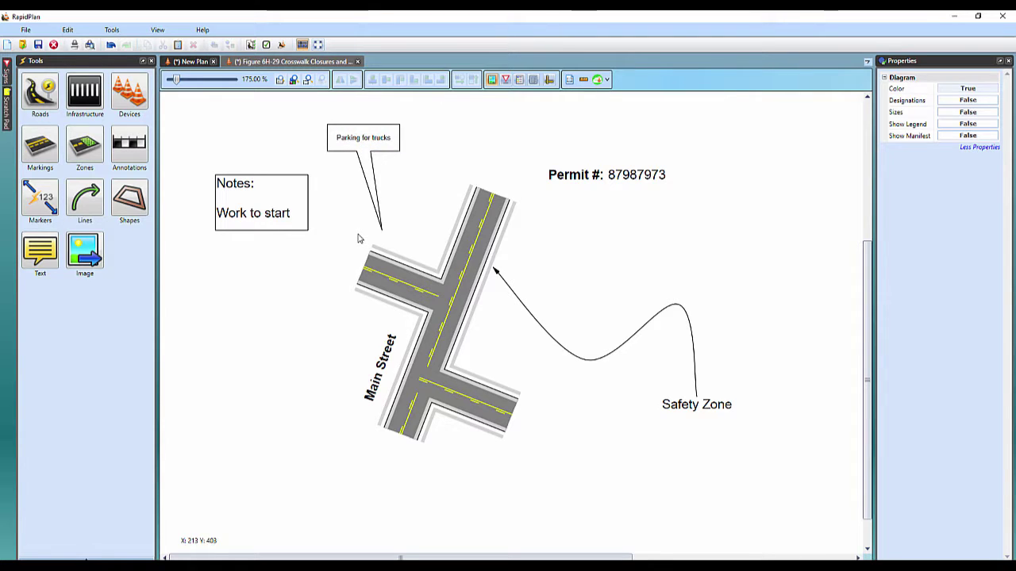
# - Review the parking callout's properties and its quick edit font, stroke and fill settings, including the available fill styles, without changing them
pyautogui.click(365, 150)
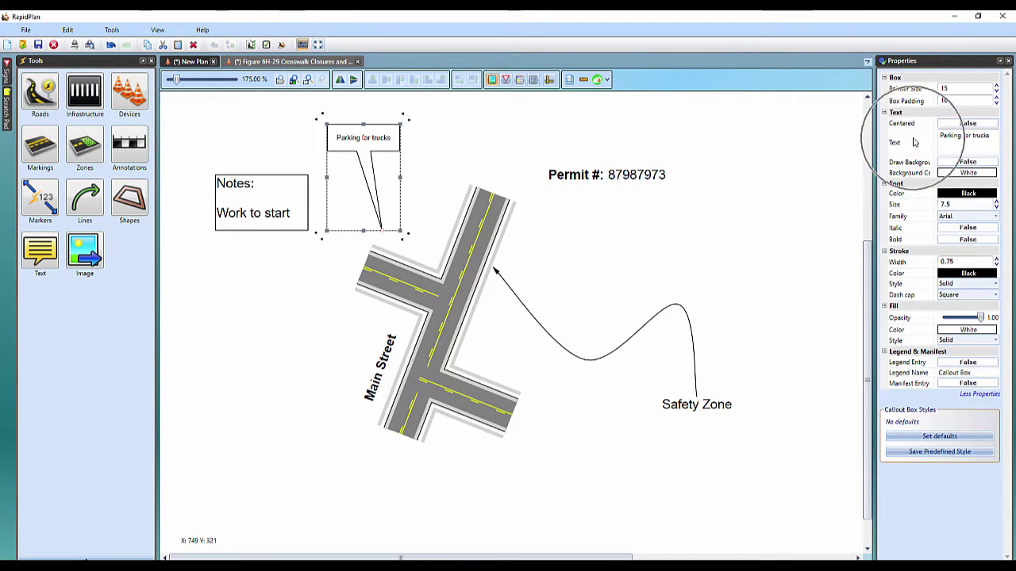
pyautogui.doubleClick(376, 148)
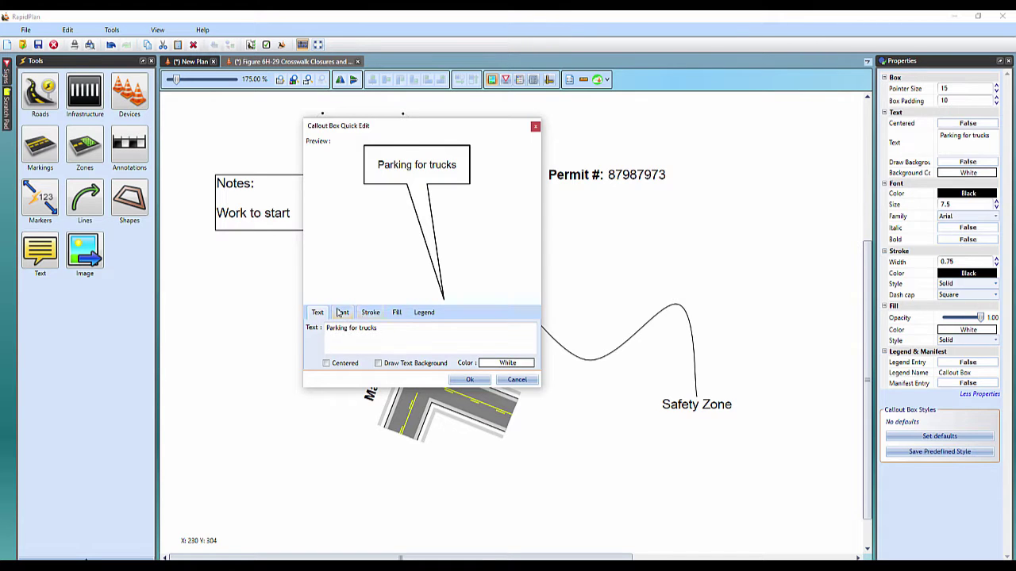
pyautogui.click(342, 313)
pyautogui.click(371, 346)
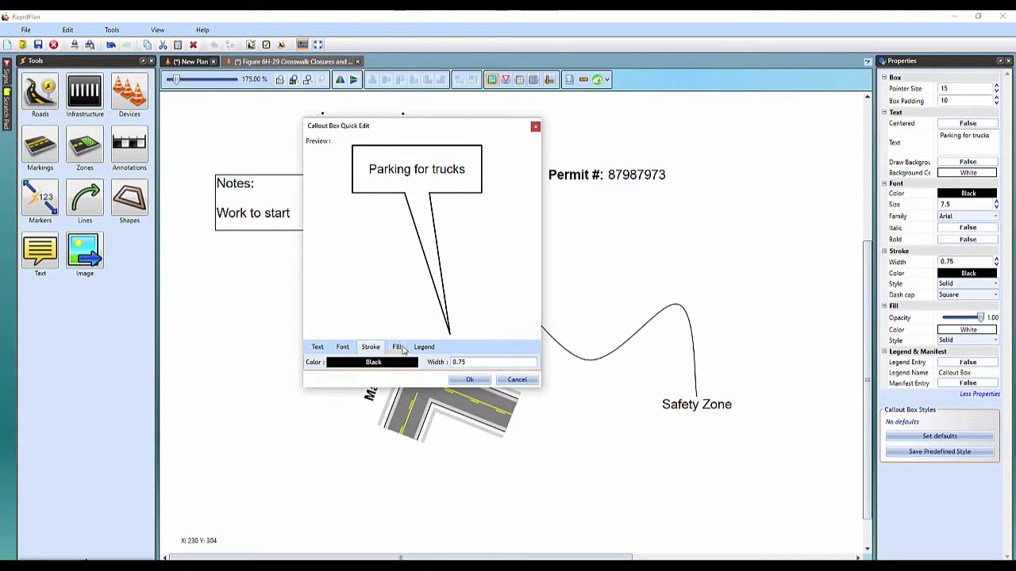
pyautogui.click(398, 347)
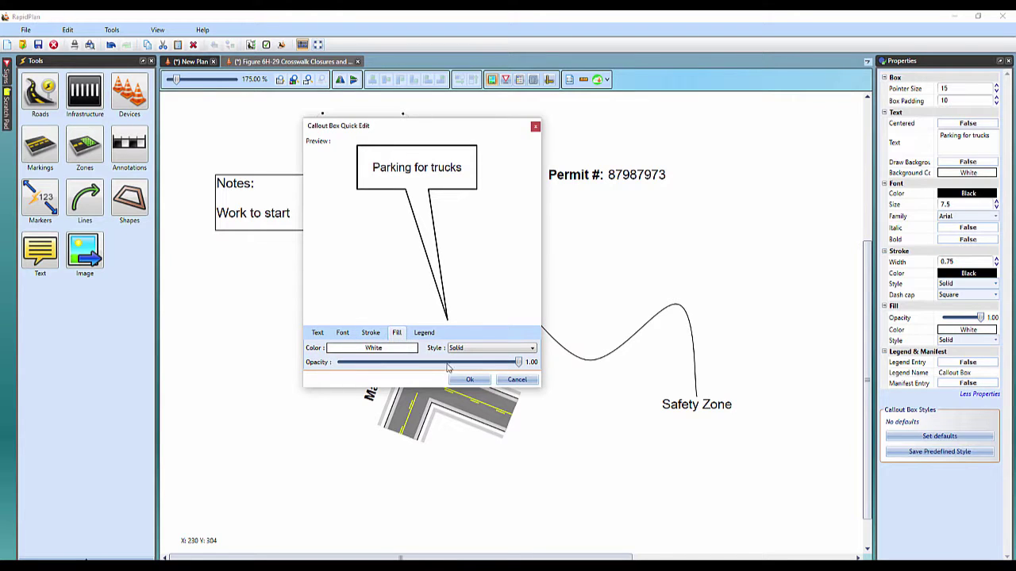
pyautogui.click(469, 354)
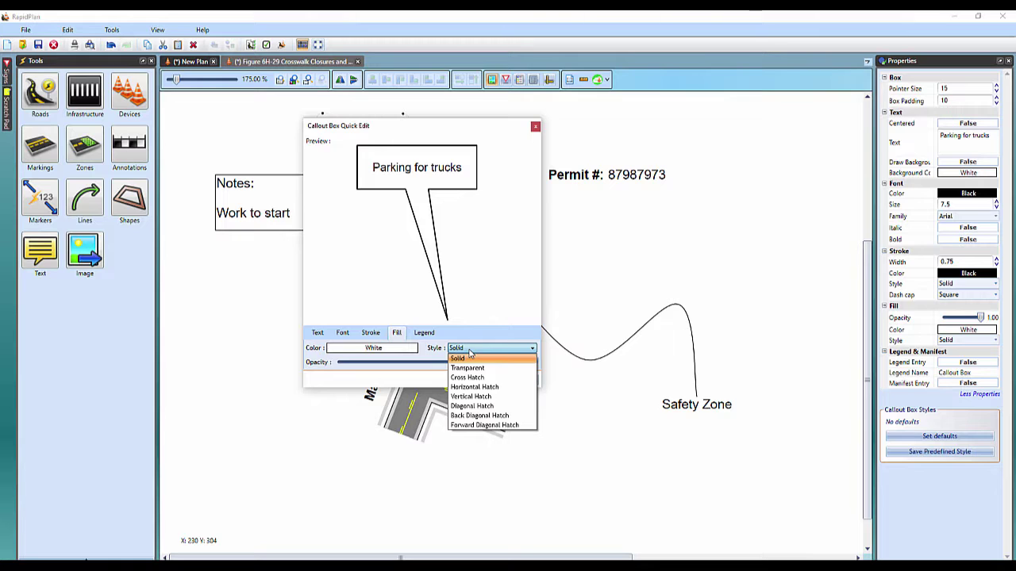
pyautogui.click(486, 271)
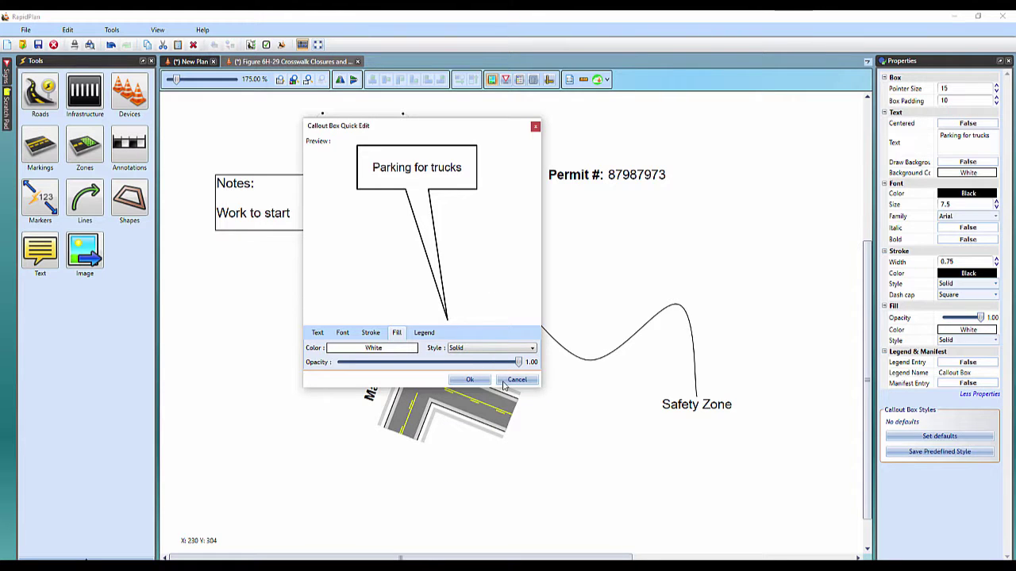
pyautogui.click(471, 380)
# - Draw a wavy Path Text across the empty area above the intersection, from above the notes box to beyond the permit text
pyautogui.scroll(2, 476, 385)
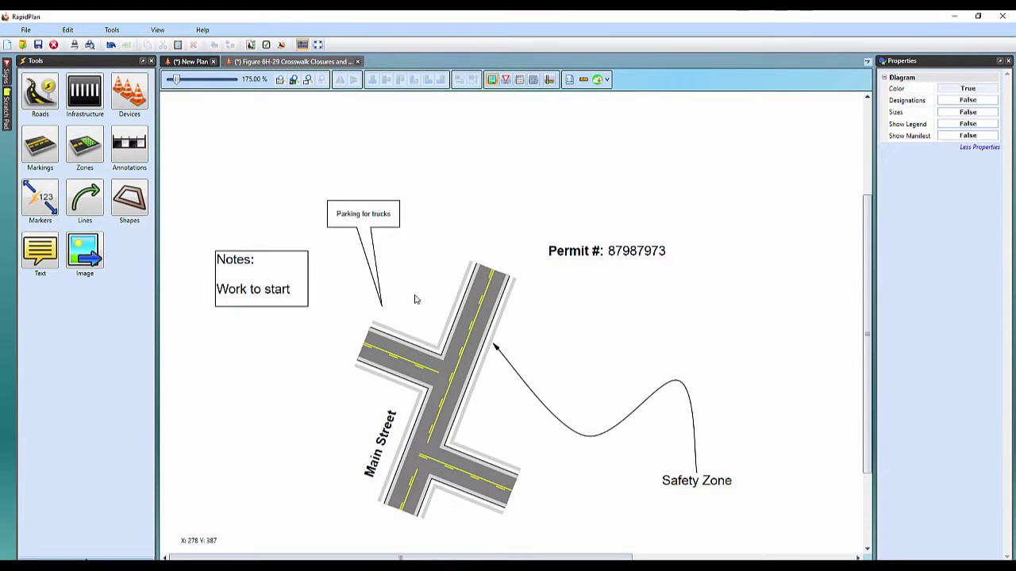
pyautogui.click(44, 265)
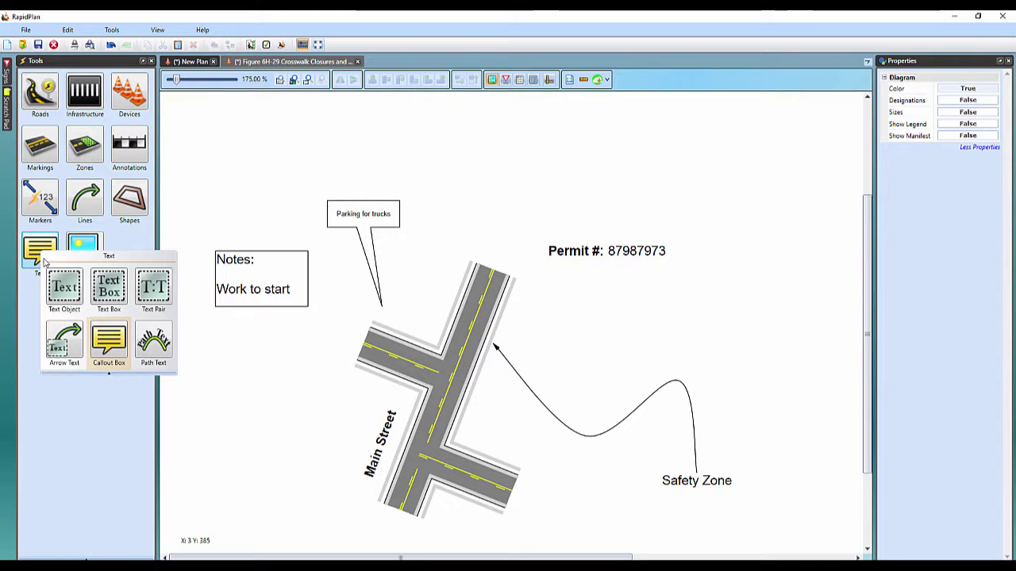
pyautogui.click(144, 350)
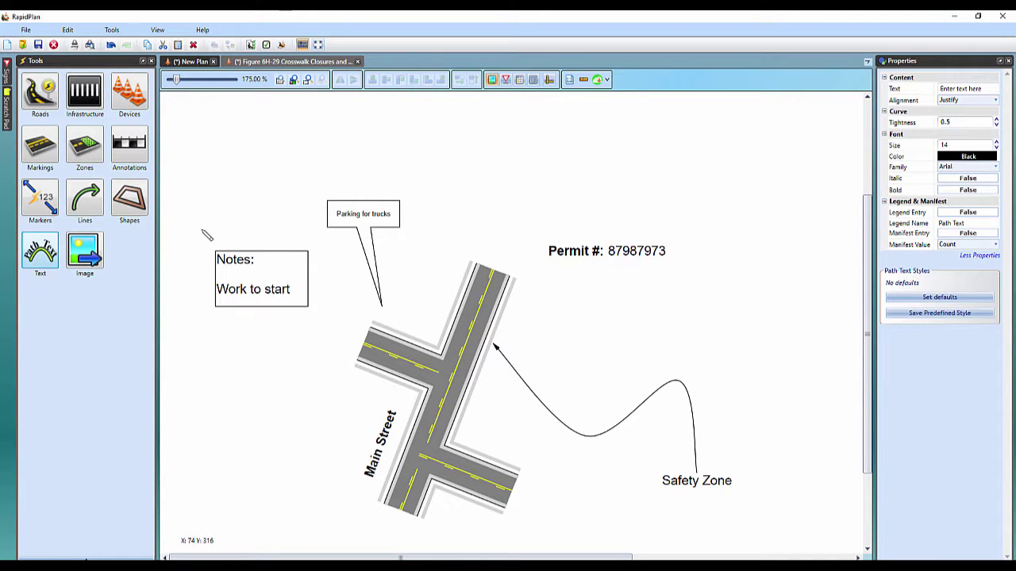
pyautogui.moveTo(193, 235)
pyautogui.mouseDown()
pyautogui.moveTo(228, 165)
pyautogui.moveTo(315, 149)
pyautogui.moveTo(381, 84)
pyautogui.moveTo(485, 164)
pyautogui.moveTo(512, 163)
pyautogui.moveTo(530, 202)
pyautogui.moveTo(681, 150)
pyautogui.moveTo(754, 153)
pyautogui.moveTo(808, 193)
pyautogui.moveTo(814, 228)
pyautogui.mouseUp()
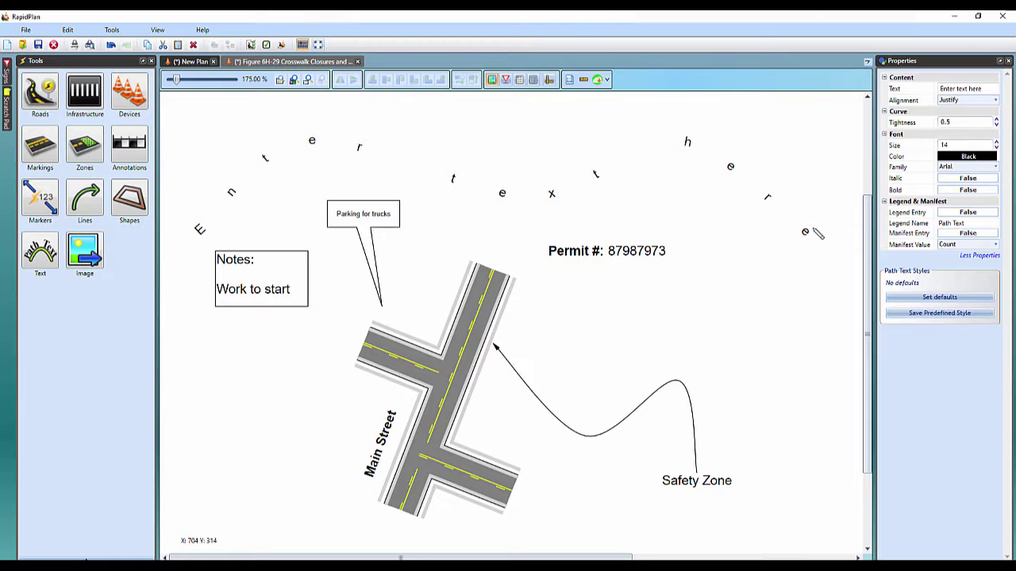
pyautogui.click(763, 310)
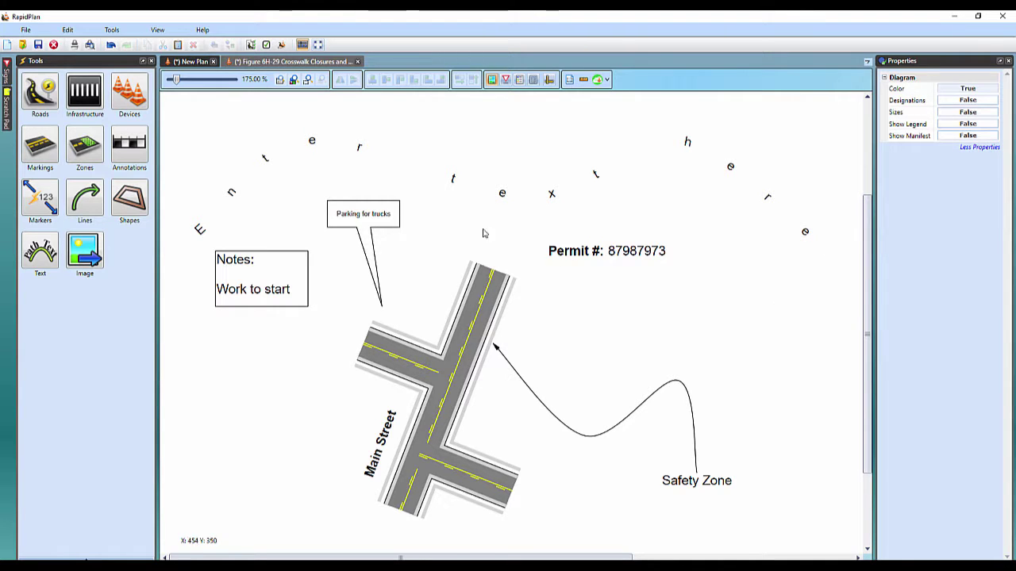
# - Raise the middle point of the path text's curve so that the wave becomes a single arch
pyautogui.click(201, 234)
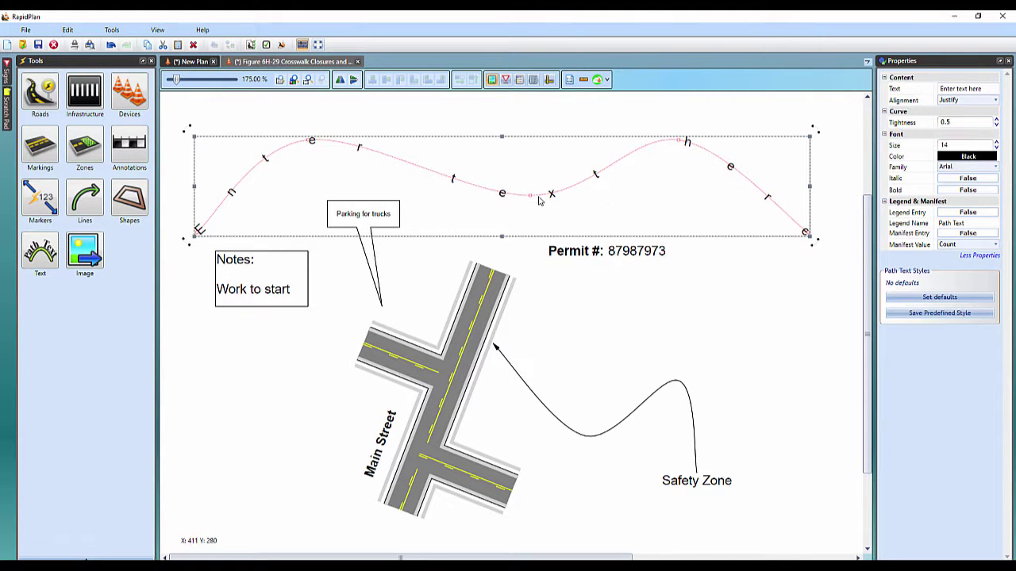
pyautogui.moveTo(529, 195); pyautogui.dragTo(482, 156)
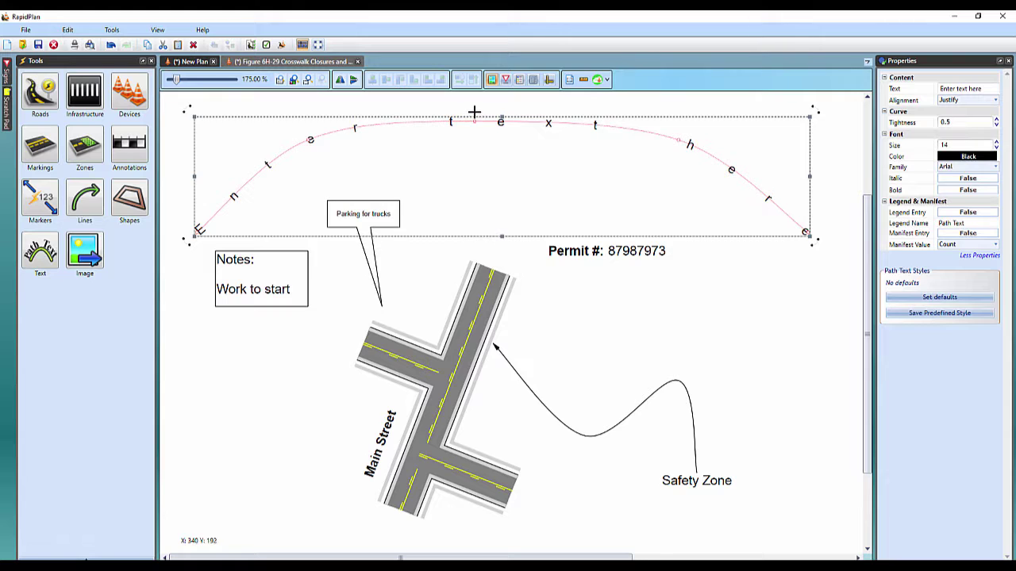
pyautogui.moveTo(474, 112); pyautogui.dragTo(475, 103)
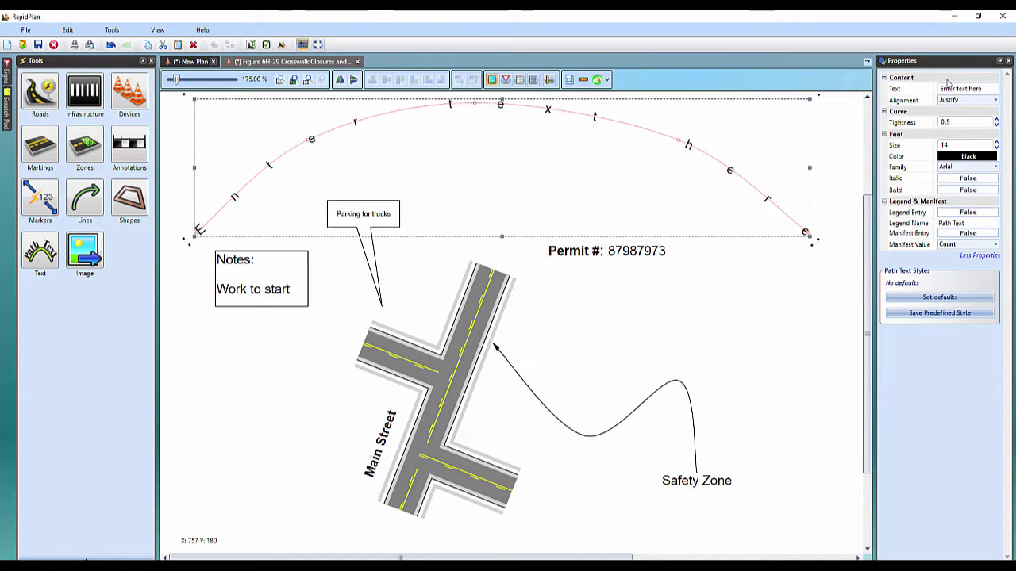
# - Replace the path text's placeholder wording with "RapidPlan is great" and deselect it
pyautogui.press('ctrl')
pyautogui.moveTo(984, 89); pyautogui.dragTo(951, 89)
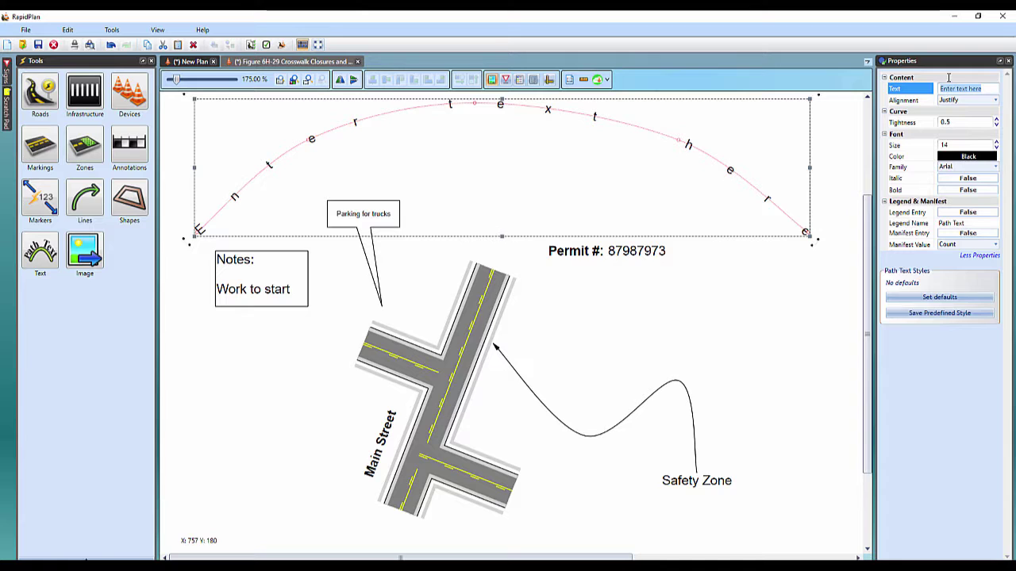
pyautogui.write('Rap')
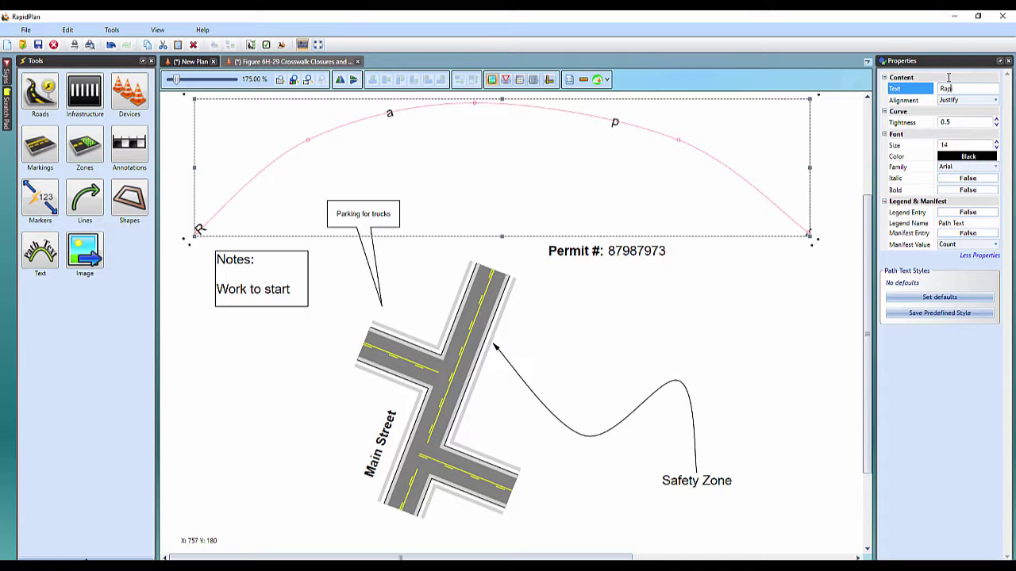
pyautogui.write('idPaln')
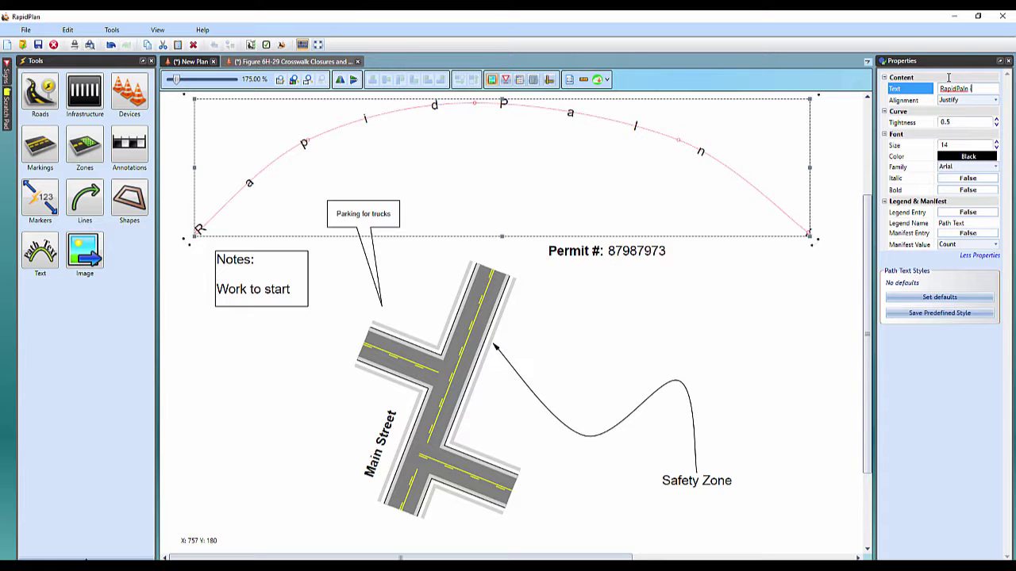
pyautogui.press('BackSpace')
pyautogui.press('BackSpace')
pyautogui.press('BackSpace')
pyautogui.write('la')
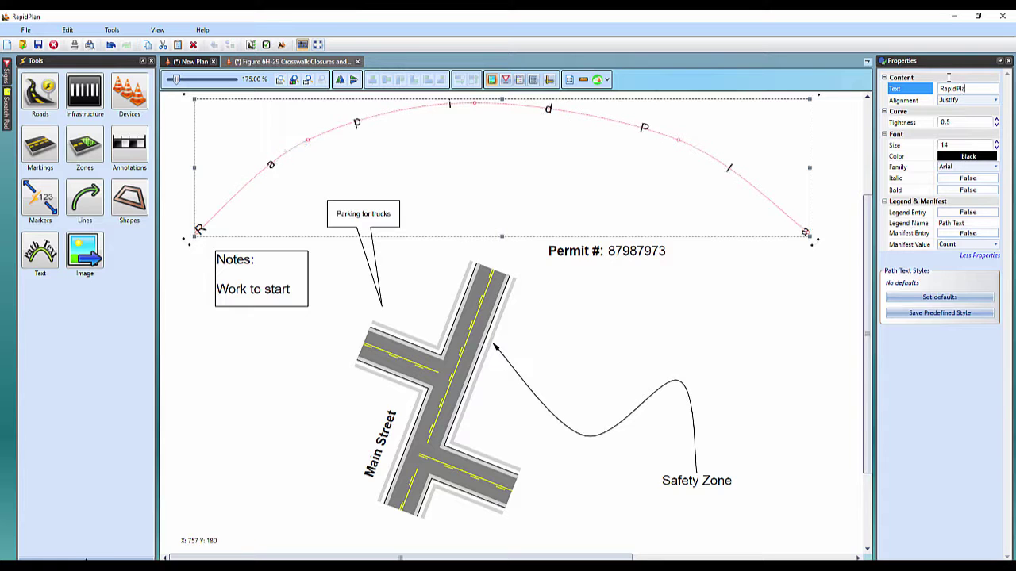
pyautogui.write('n is')
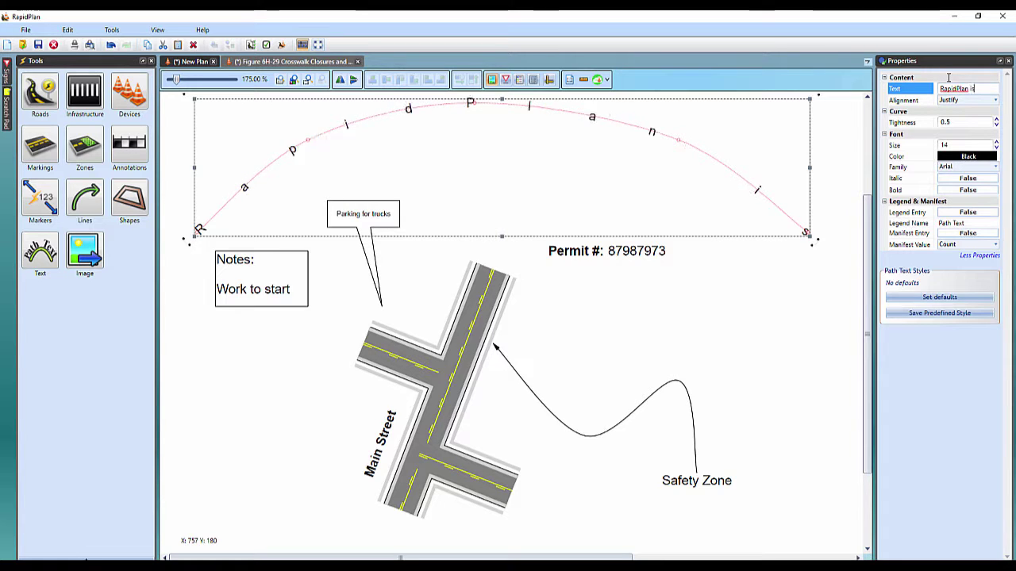
pyautogui.write(' great')
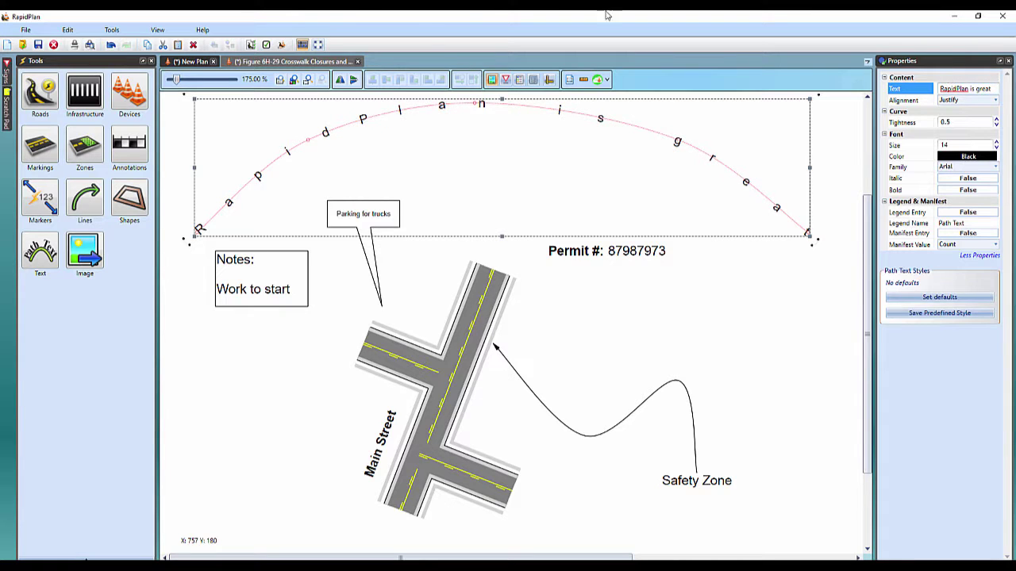
pyautogui.click(683, 319)
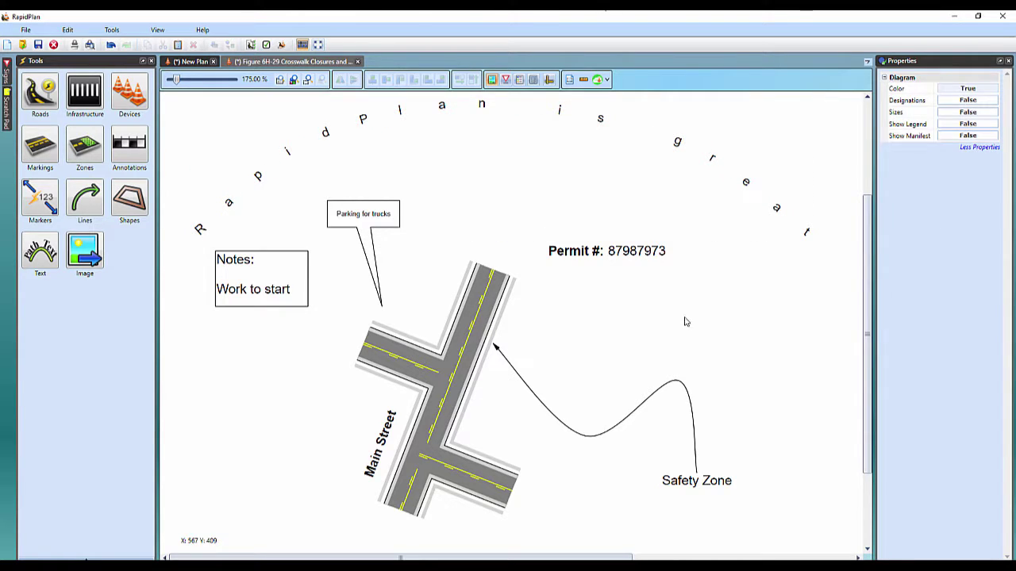
# - Lower the middle point of the path text's curve so that the arch dips into a wave between its two outer peaks
pyautogui.click(363, 125)
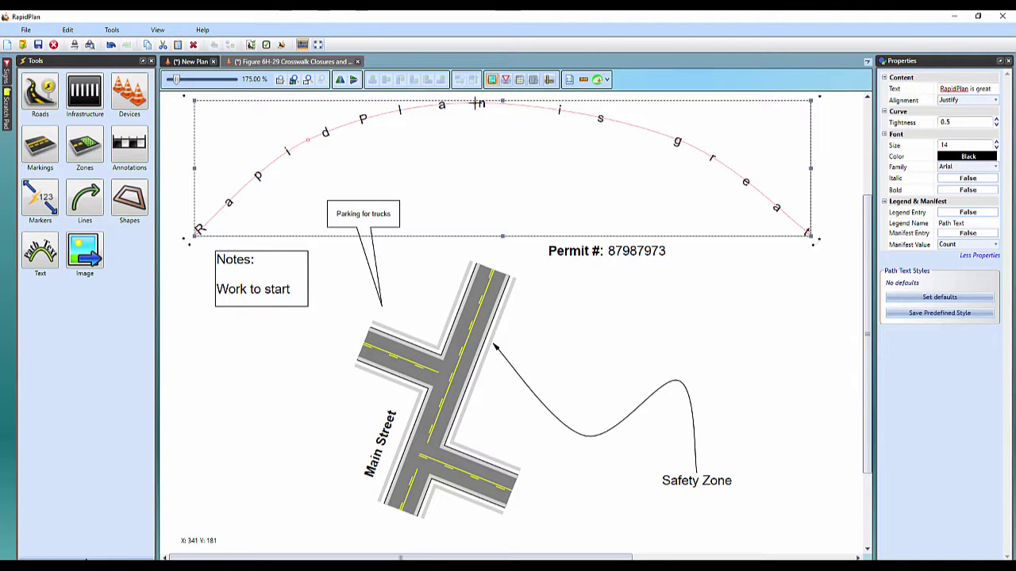
pyautogui.moveTo(479, 106); pyautogui.dragTo(491, 195)
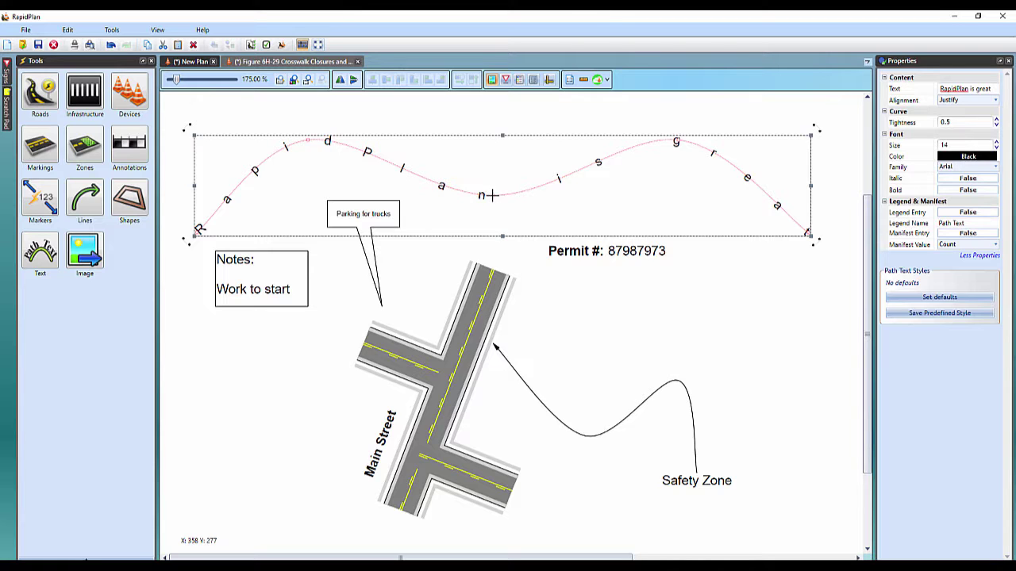
# - Try the Left, Right and Center alignments on the path text, and return its alignment to Justify
pyautogui.moveTo(990, 88); pyautogui.dragTo(918, 101)
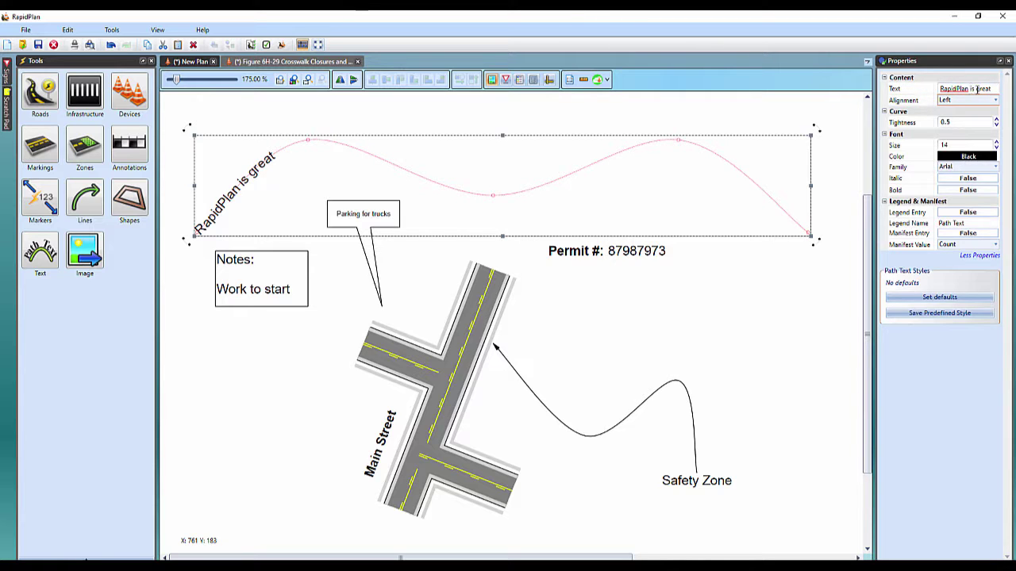
pyautogui.moveTo(993, 89); pyautogui.dragTo(950, 91)
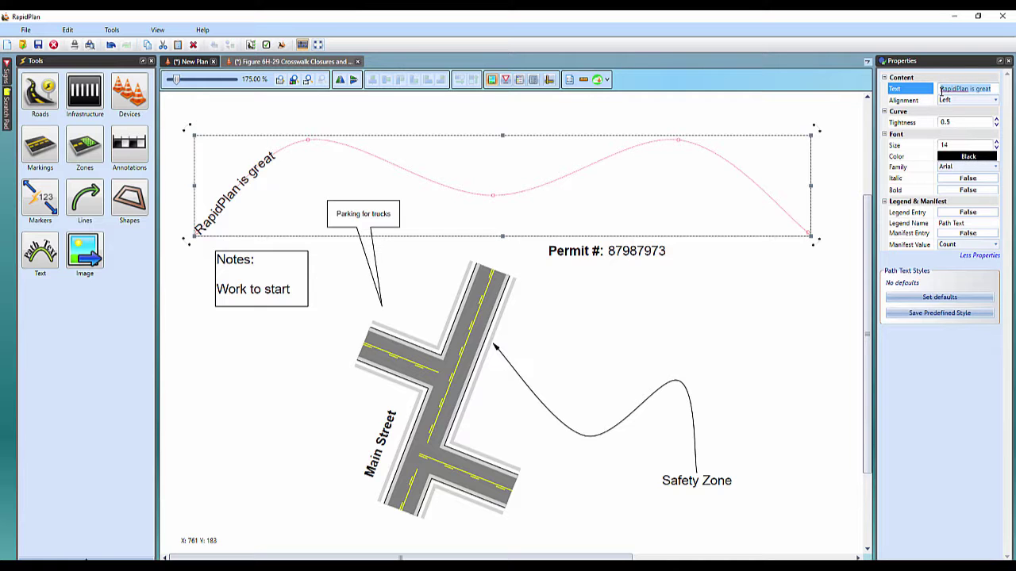
pyautogui.doubleClick(986, 104)
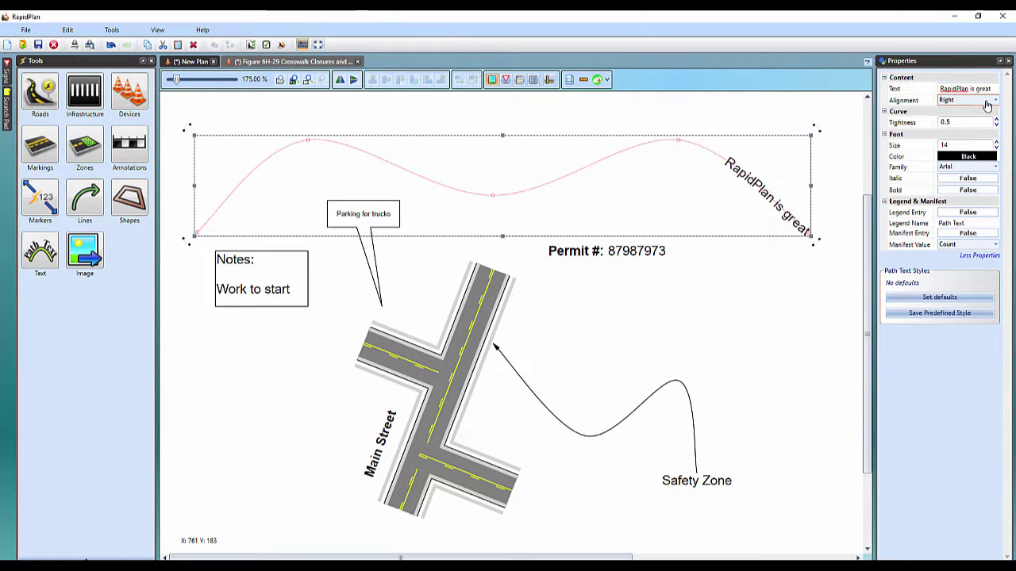
pyautogui.doubleClick(986, 104)
pyautogui.doubleClick(986, 104)
pyautogui.doubleClick(986, 104)
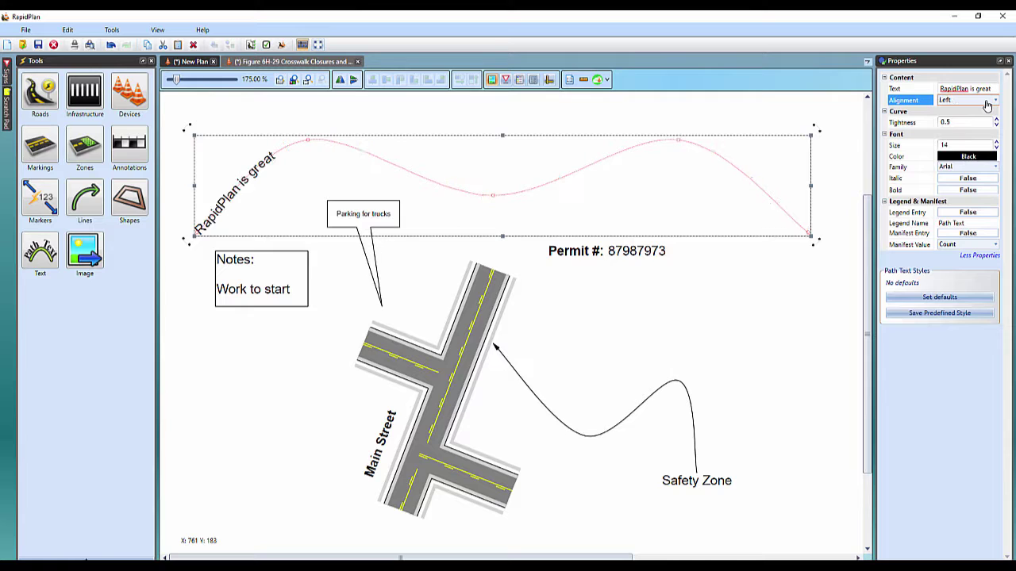
pyautogui.doubleClick(986, 104)
pyautogui.doubleClick(986, 104)
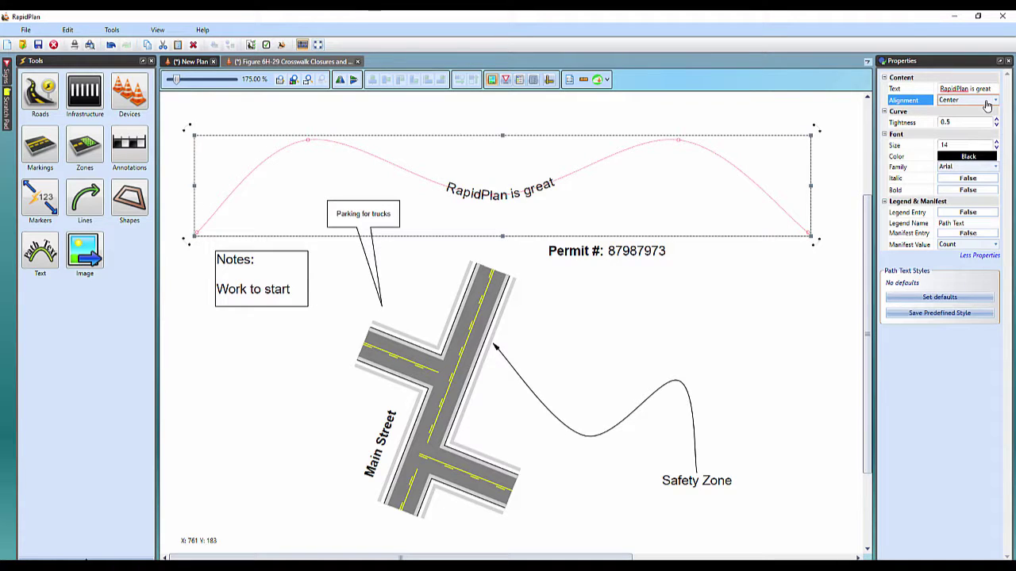
pyautogui.doubleClick(986, 103)
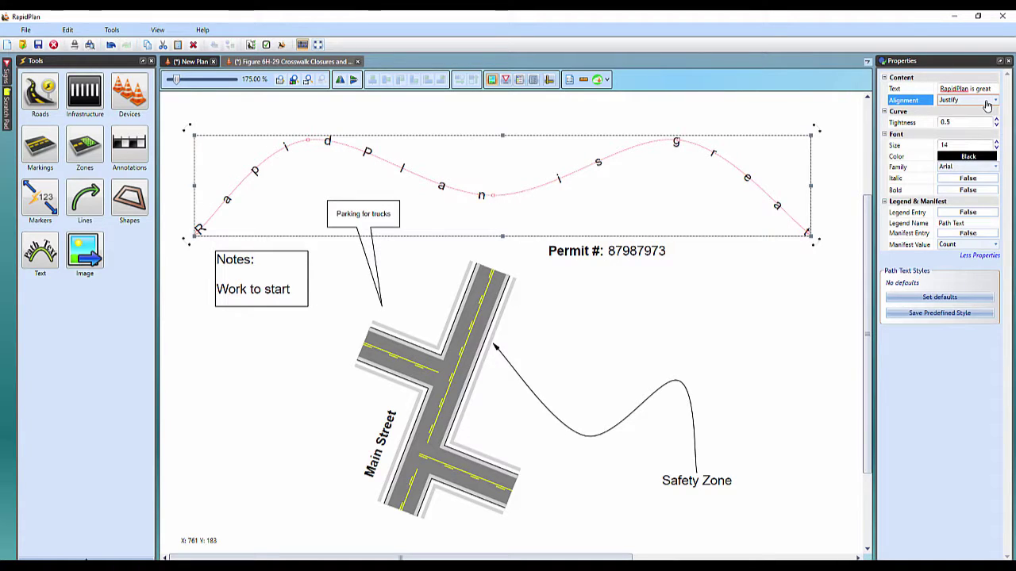